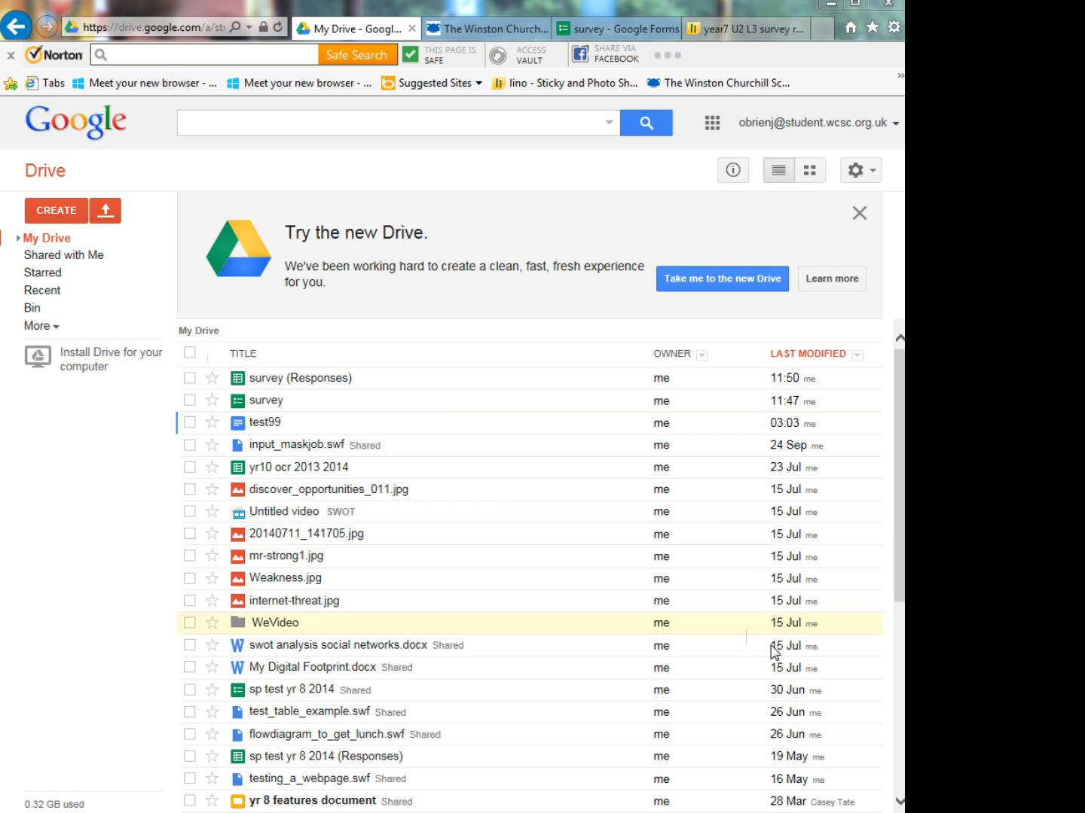
# - View the survey form, put it away and bring the survey (Responses) spreadsheet into view
pyautogui.moveTo(1044, 810); pyautogui.dragTo(694, 40)
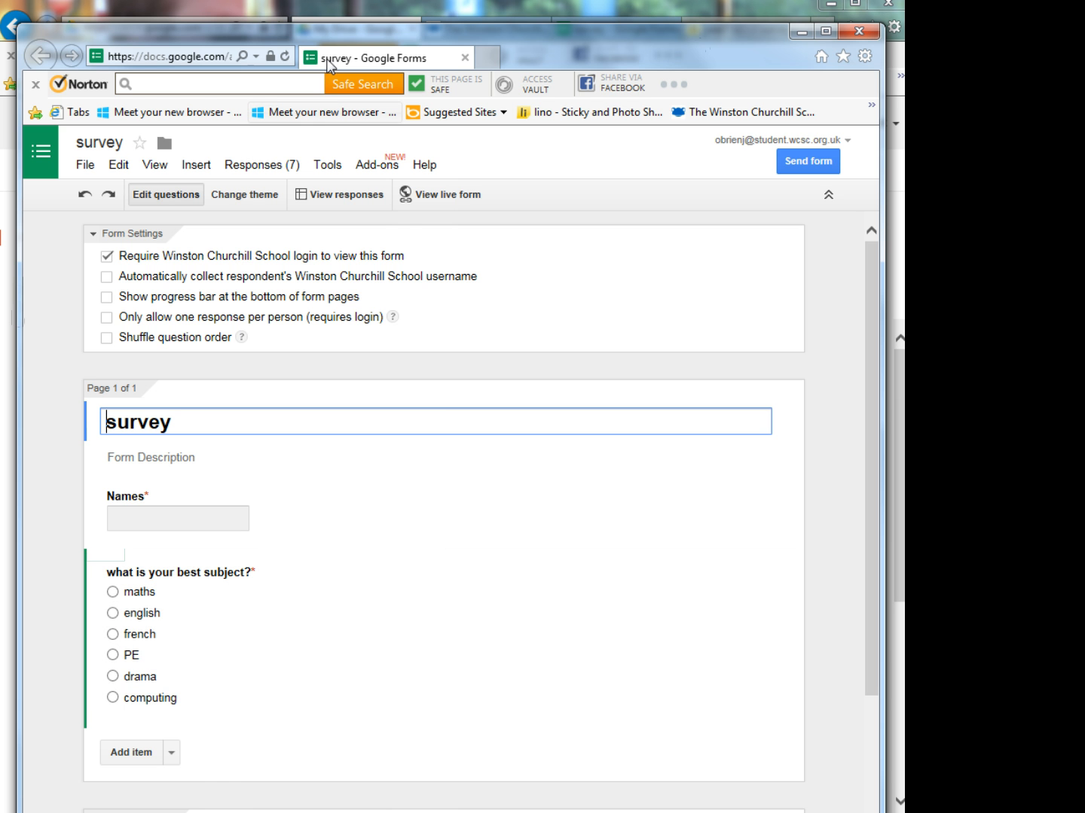
pyautogui.moveTo(339, 31); pyautogui.dragTo(930, 810)
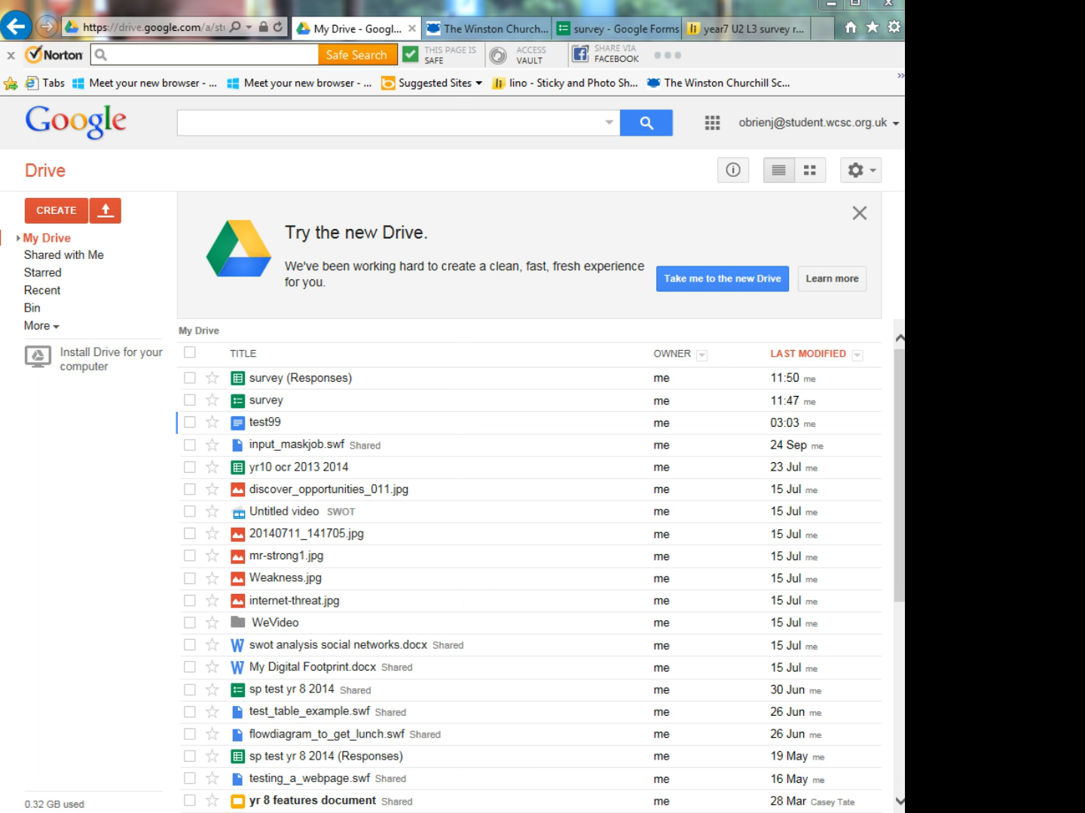
pyautogui.moveTo(261, 810); pyautogui.dragTo(294, 32)
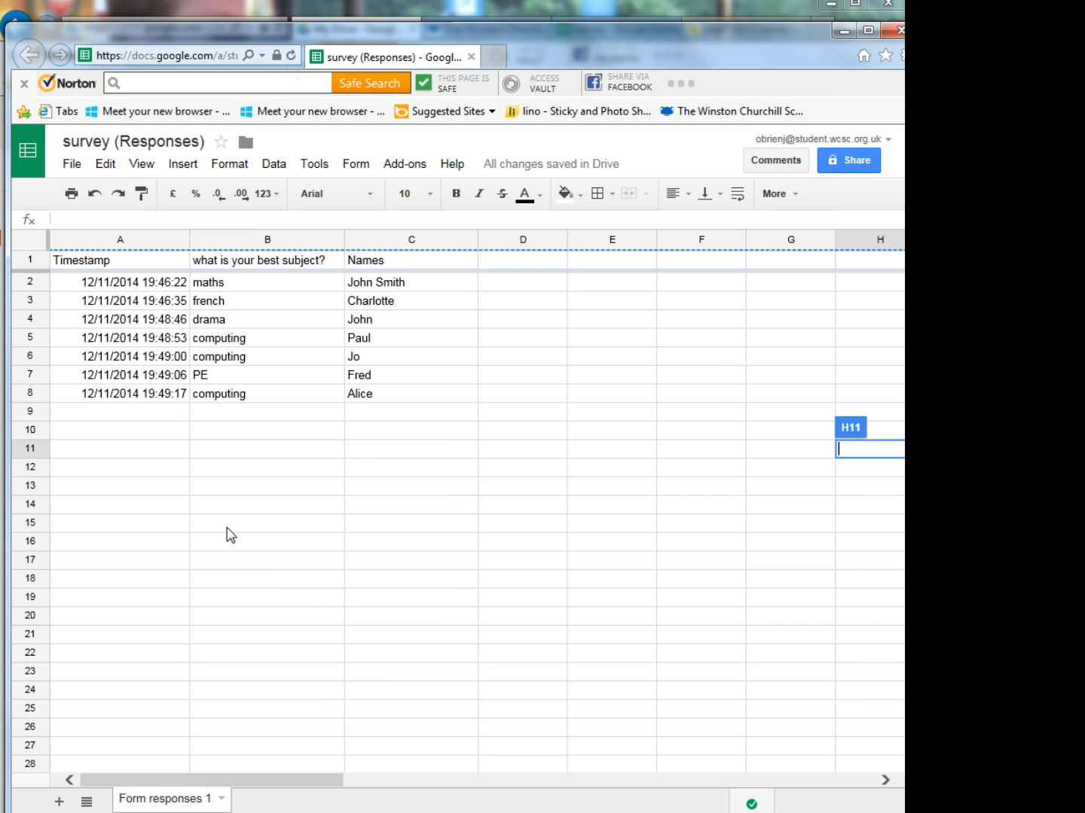
pyautogui.click(311, 452)
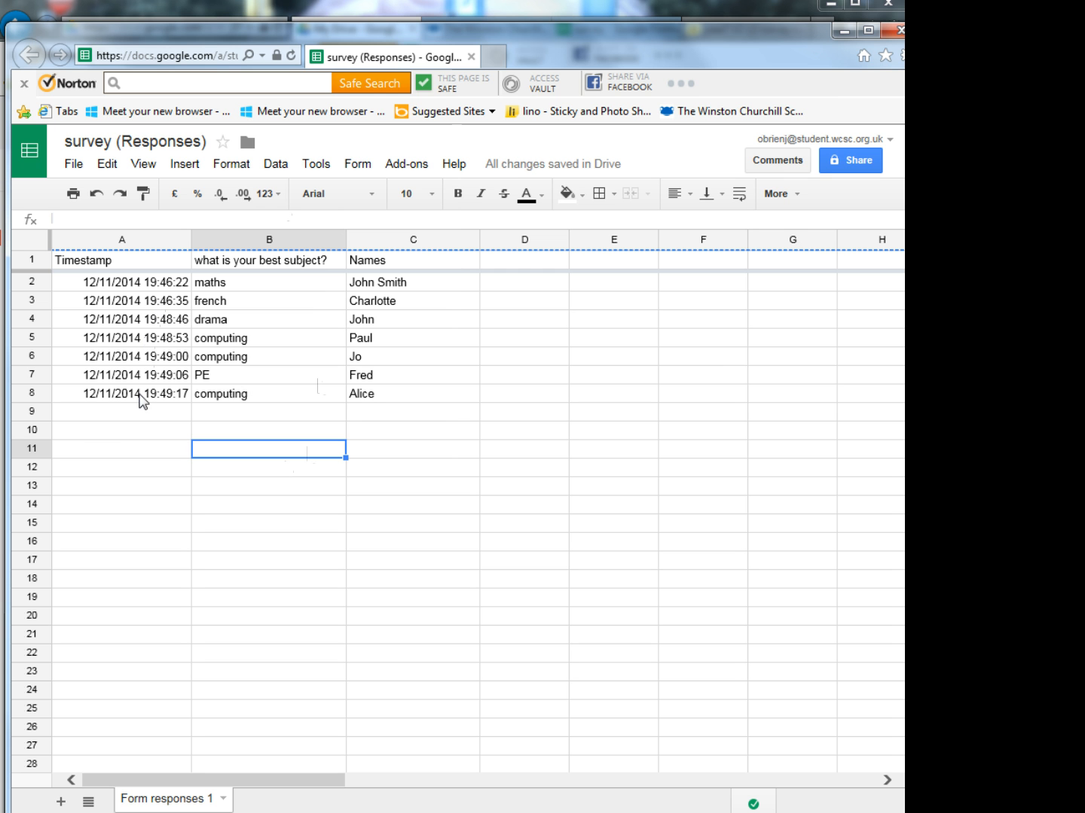
# - Copy all cells of the survey (Responses) sheet, switch to Microsoft Excel and paste them at cell A1 of Book1
pyautogui.click(31, 244)
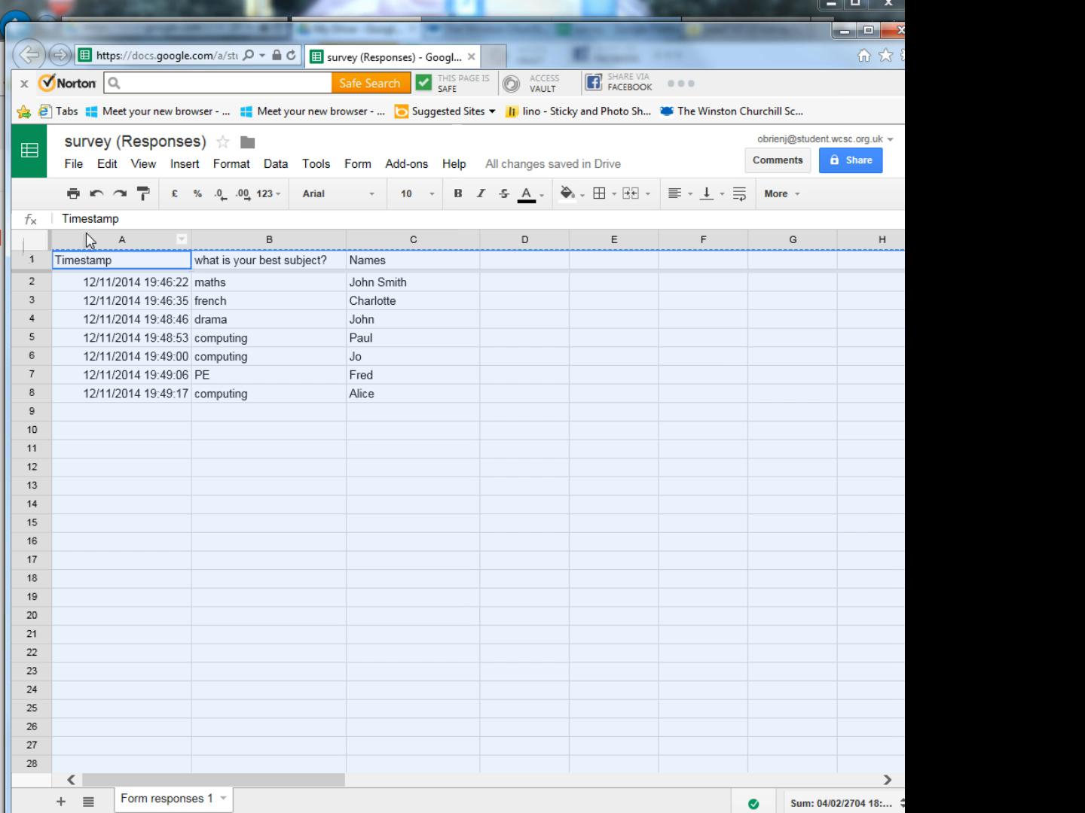
pyautogui.click(259, 506)
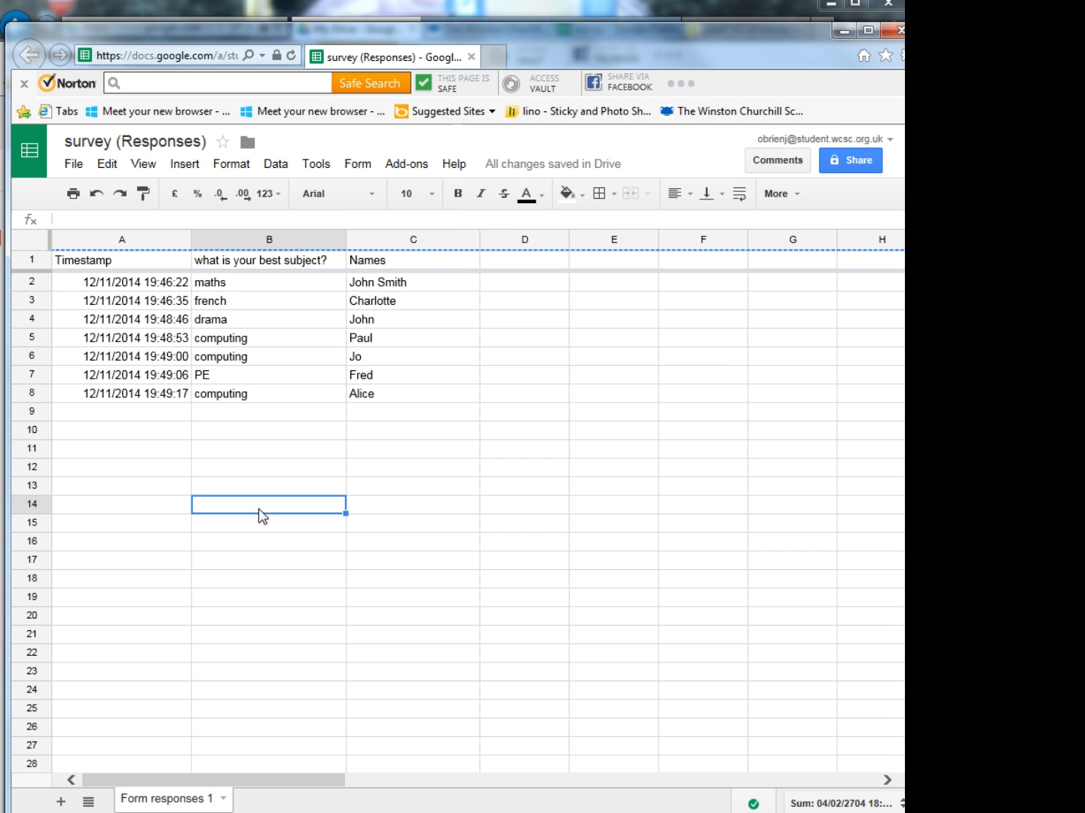
pyautogui.click(32, 241)
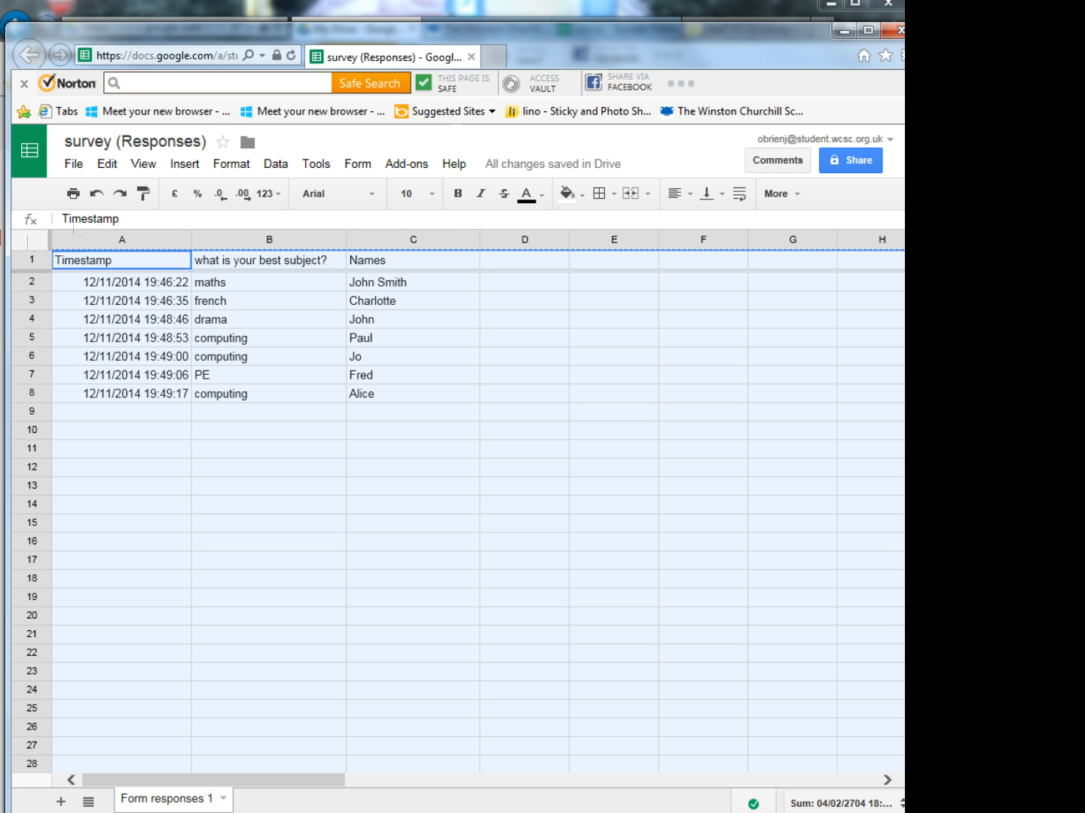
pyautogui.moveTo(709, 43); pyautogui.dragTo(1084, 729)
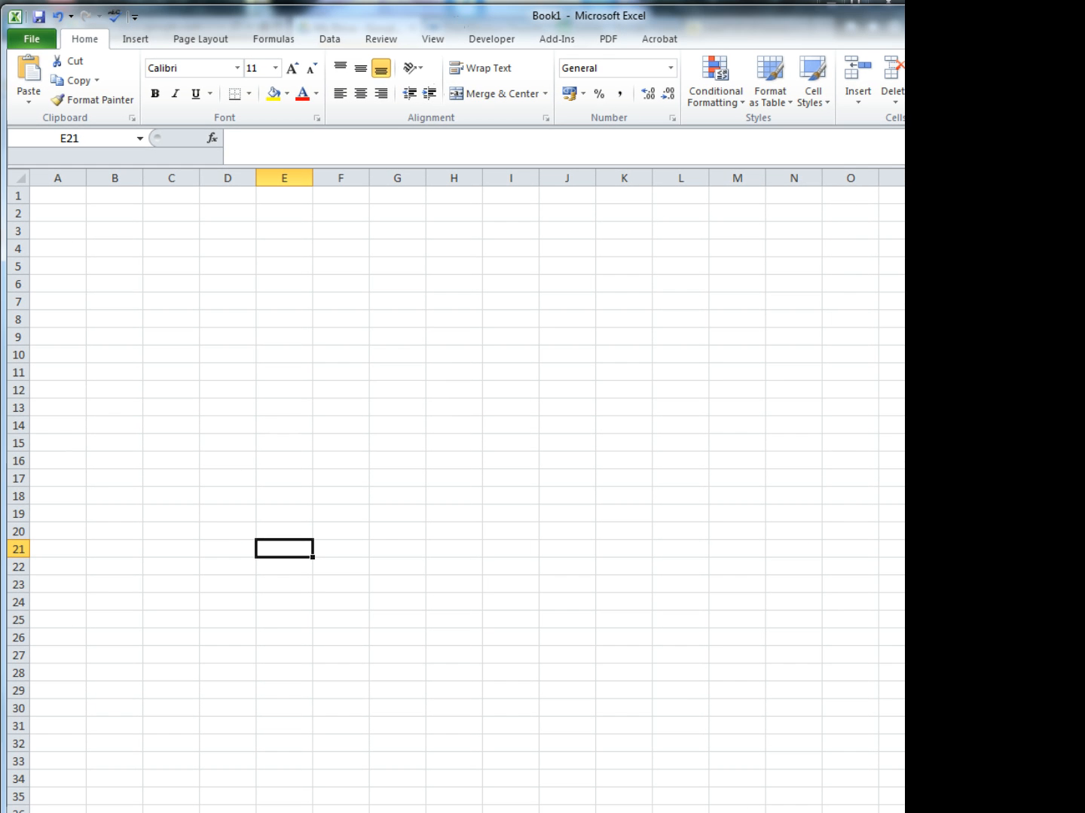
pyautogui.click(48, 195)
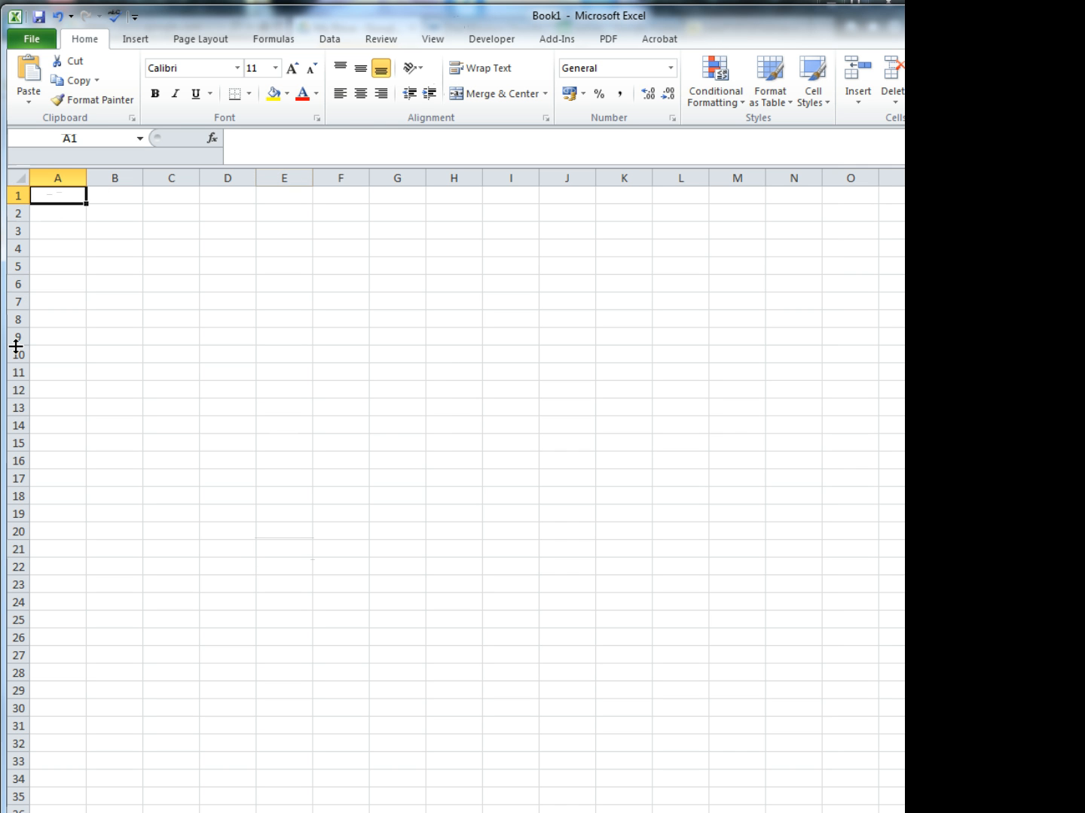
pyautogui.hotkey('ctrl', 'v')
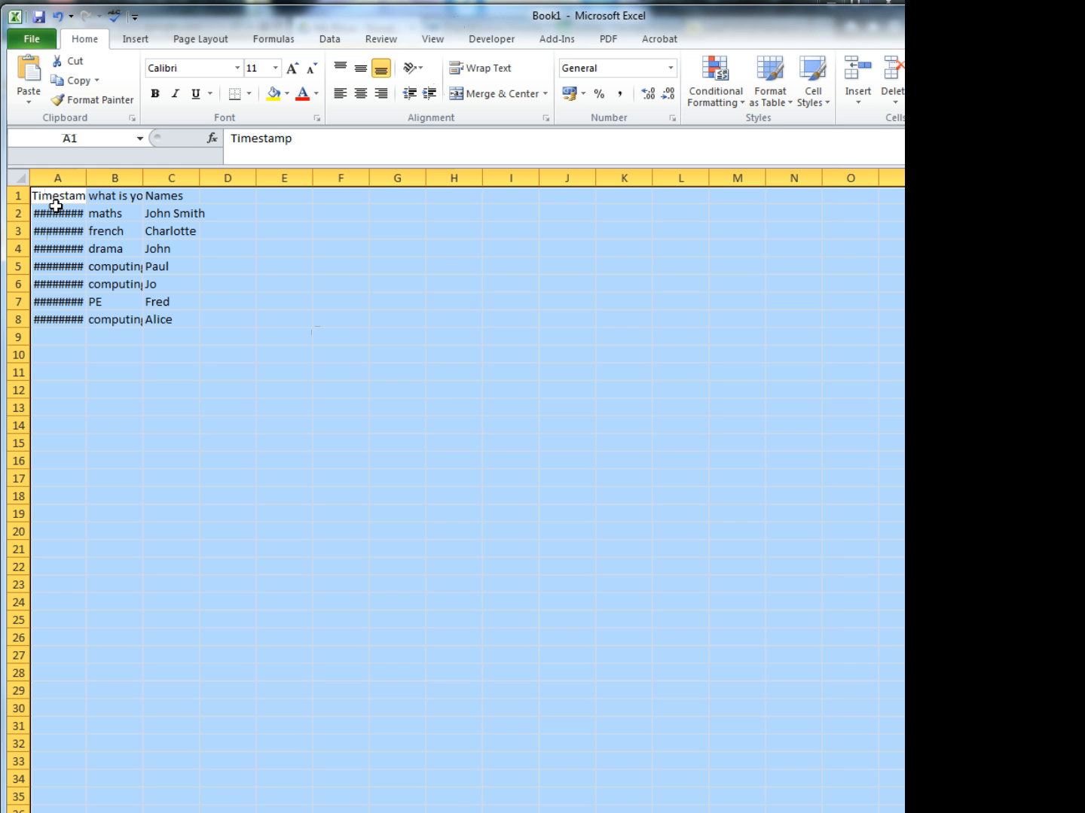
# - Widen columns A, B and C so the timestamps and the full question heading fit
pyautogui.moveTo(86, 178); pyautogui.dragTo(369, 181)
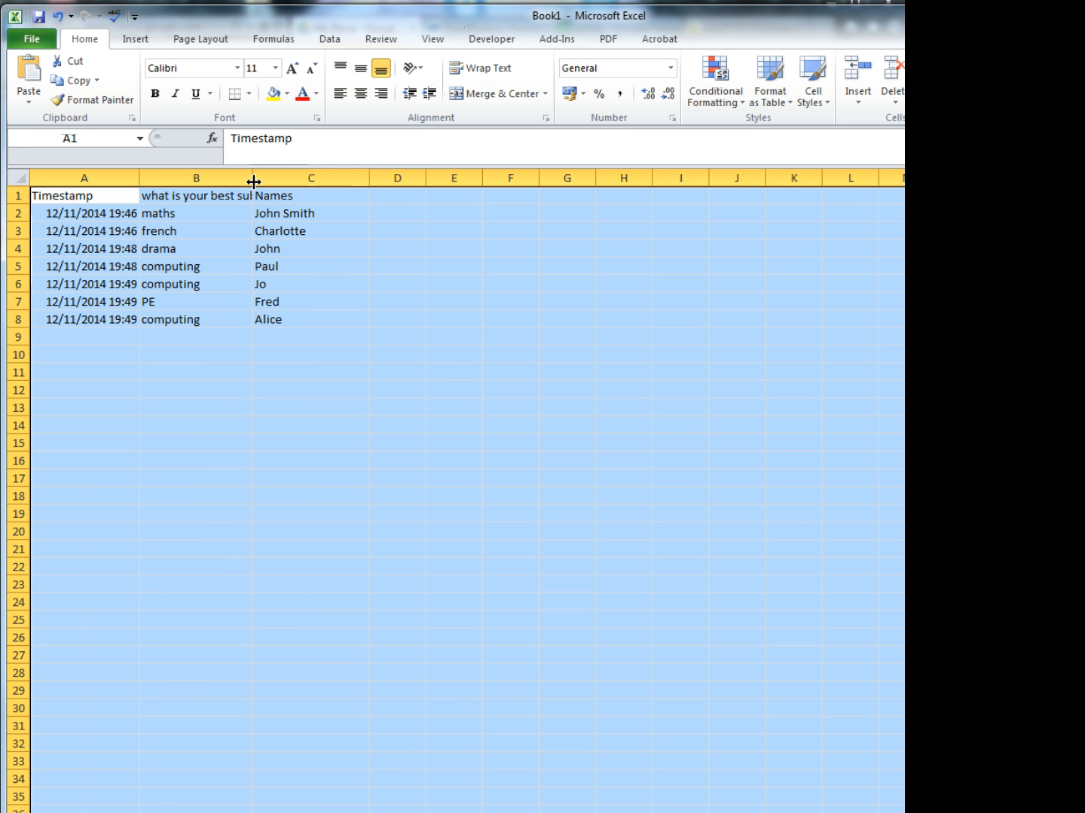
pyautogui.moveTo(253, 182); pyautogui.dragTo(341, 182)
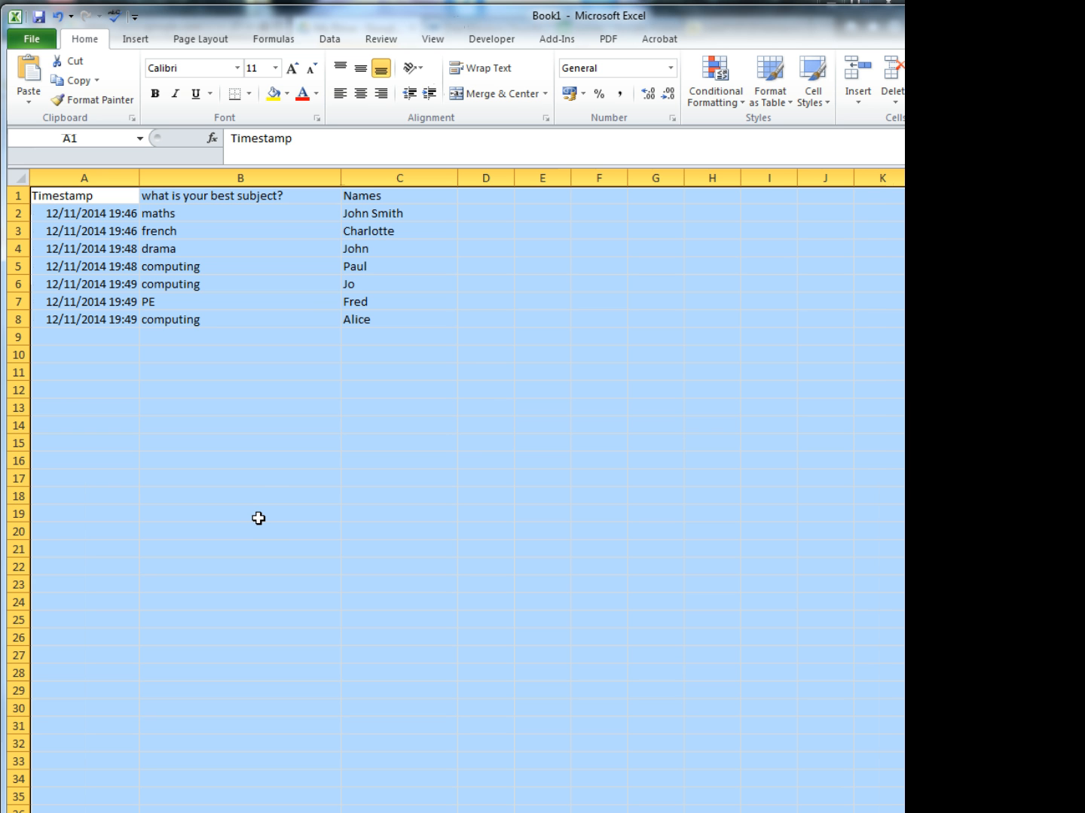
# - Examine the Timestamp column and the survey response records in rows 2 to 8
pyautogui.click(170, 178)
pyautogui.click(105, 248)
pyautogui.moveTo(95, 193); pyautogui.dragTo(99, 329)
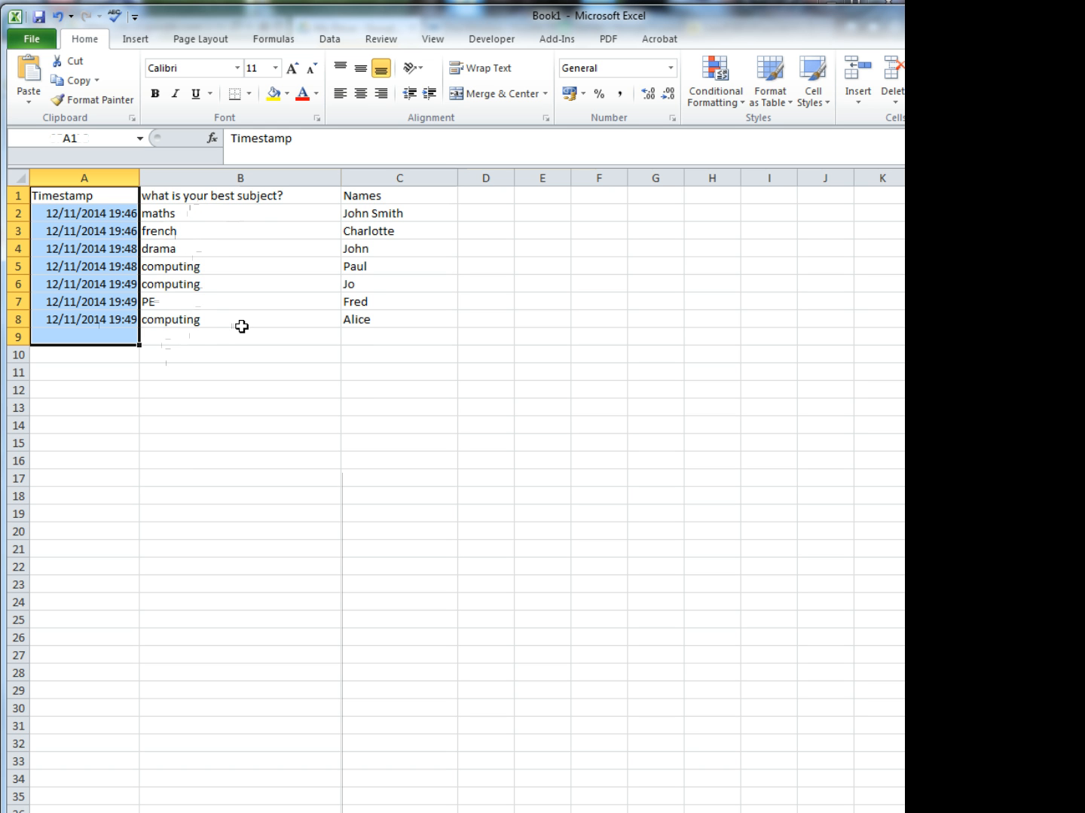
pyautogui.click(158, 352)
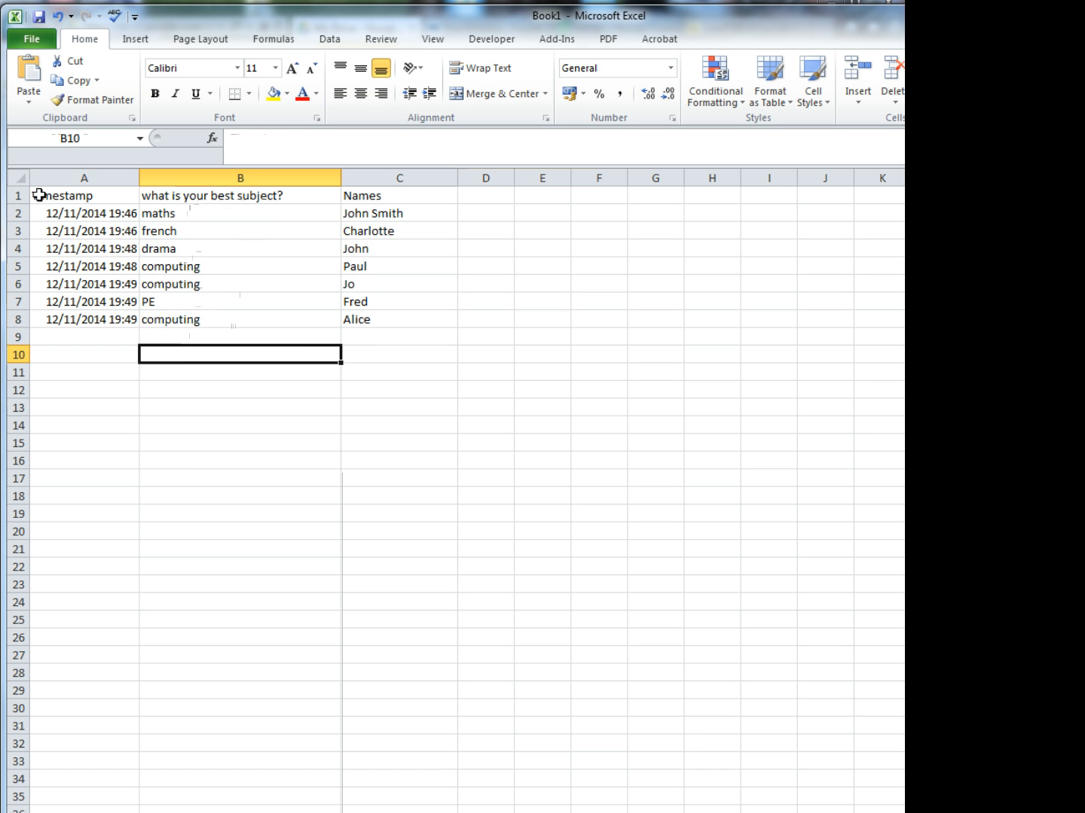
pyautogui.moveTo(15, 213); pyautogui.dragTo(30, 317)
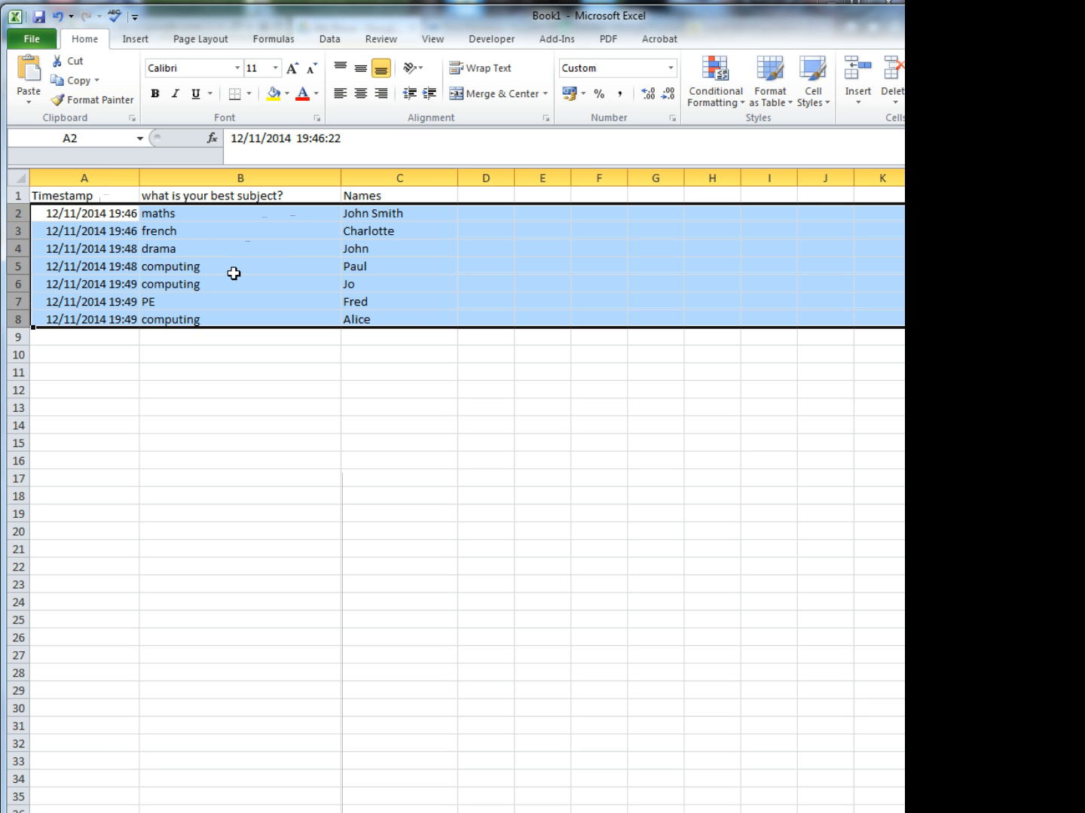
pyautogui.click(216, 348)
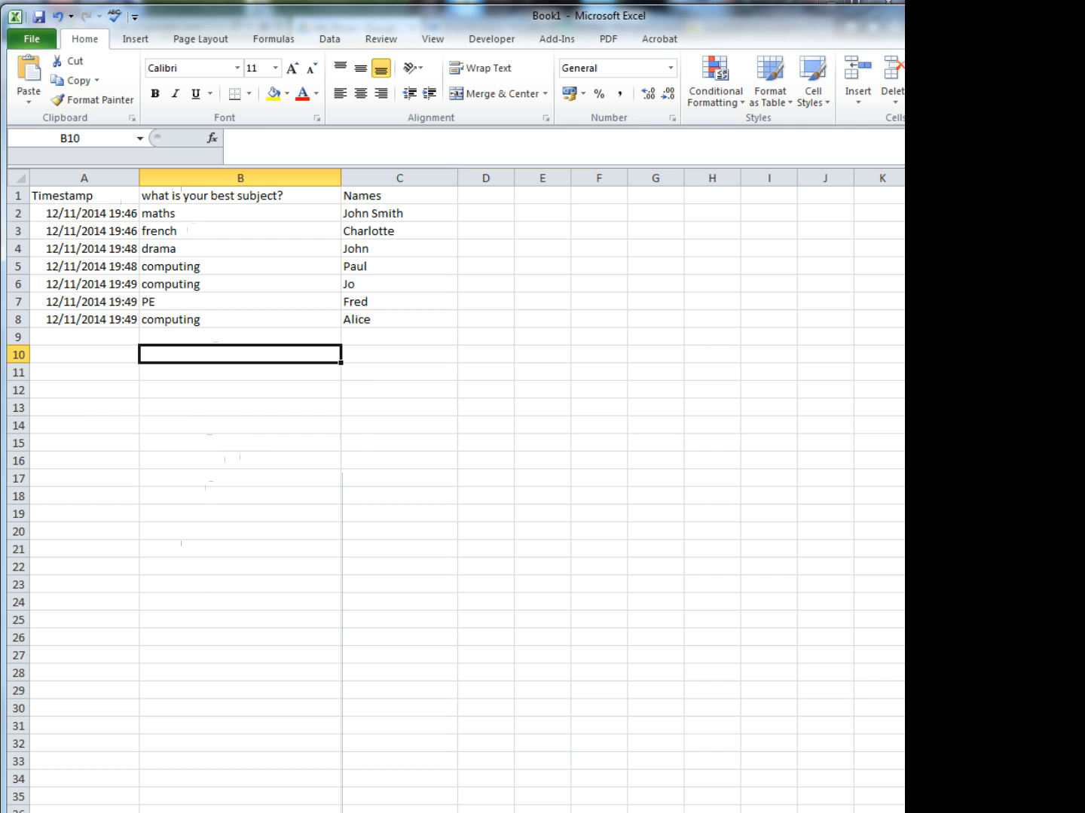
# - Enter the formula =COUNTIF(B2:B8,"maths") in cell B10 to count the maths answers
pyautogui.moveTo(1084, 812); pyautogui.dragTo(892, 772)
pyautogui.click(351, 461)
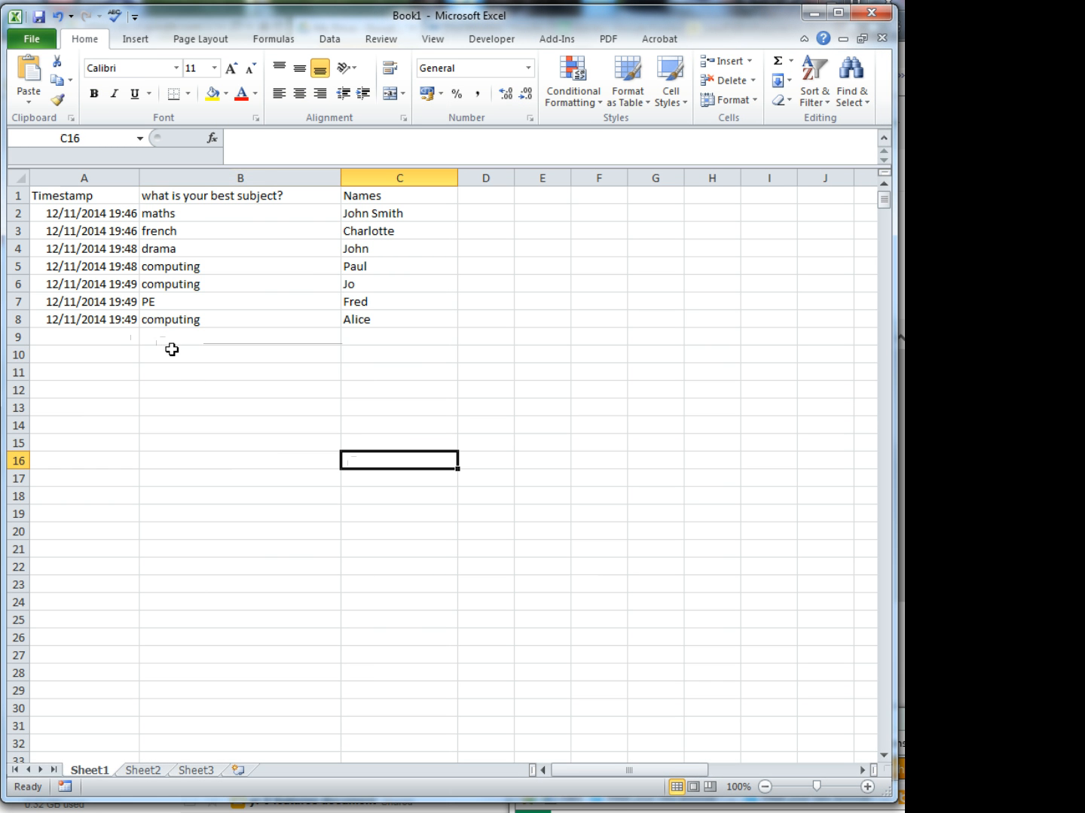
pyautogui.click(172, 351)
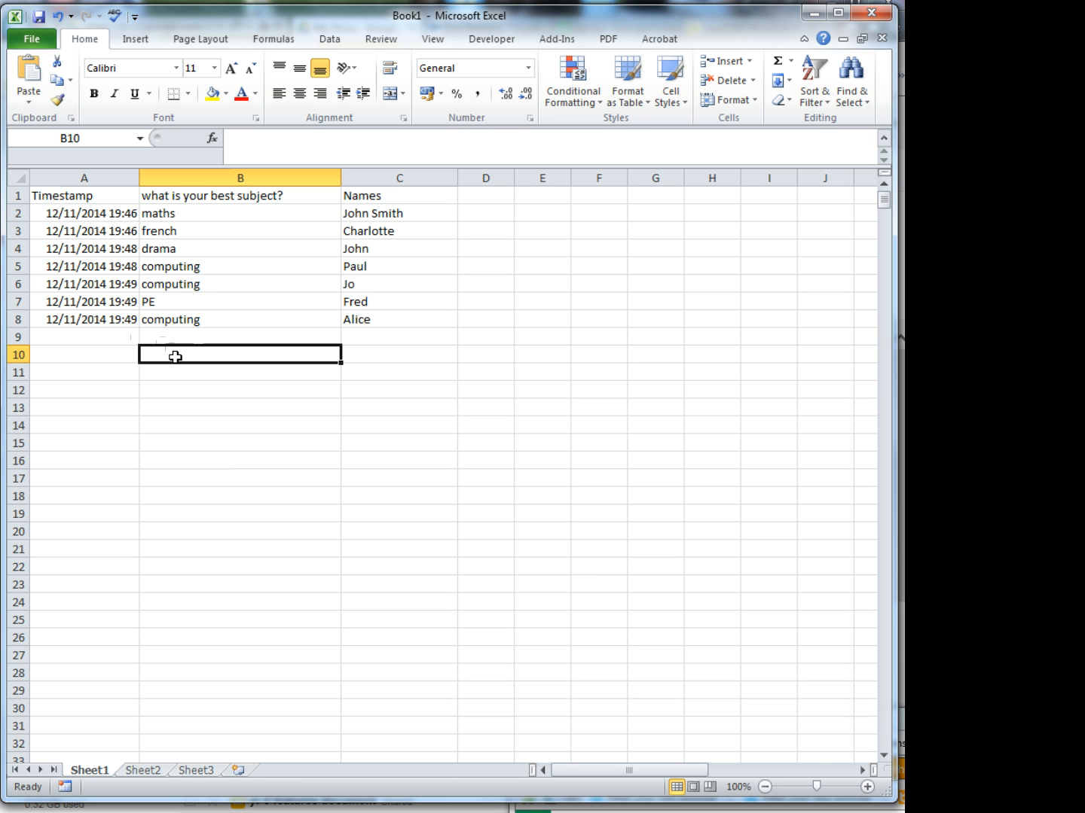
pyautogui.write('=')
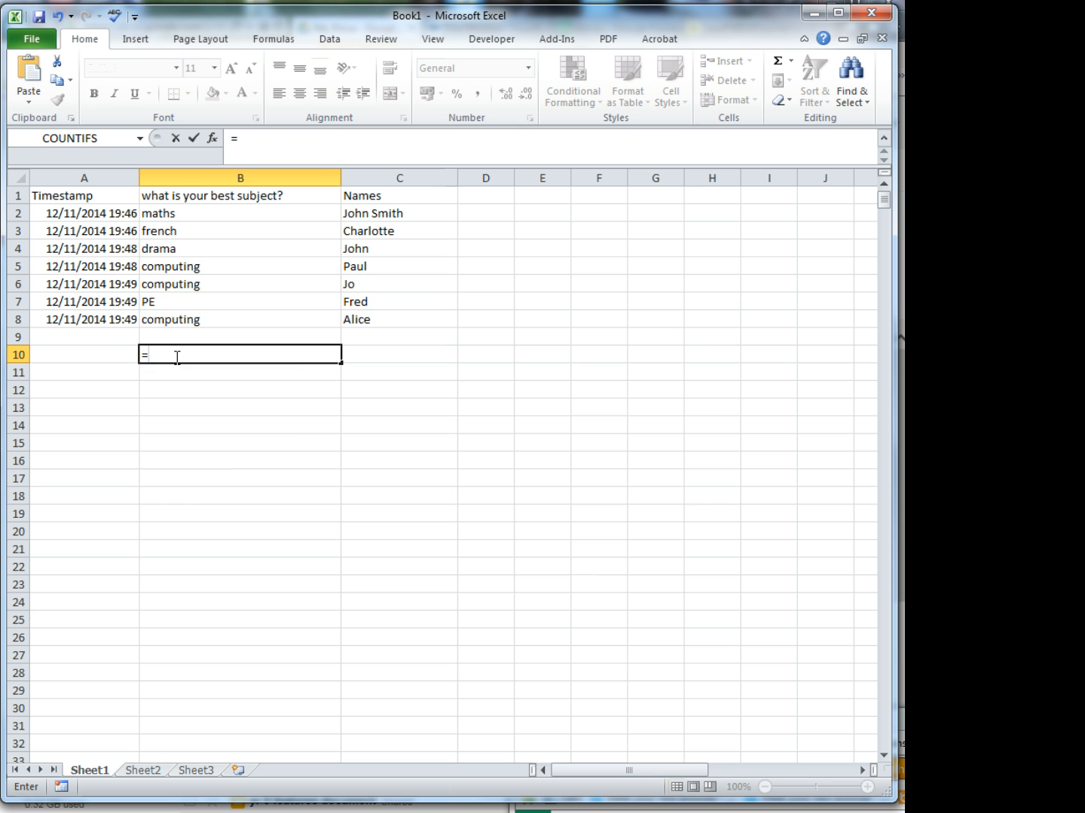
pyautogui.write('count')
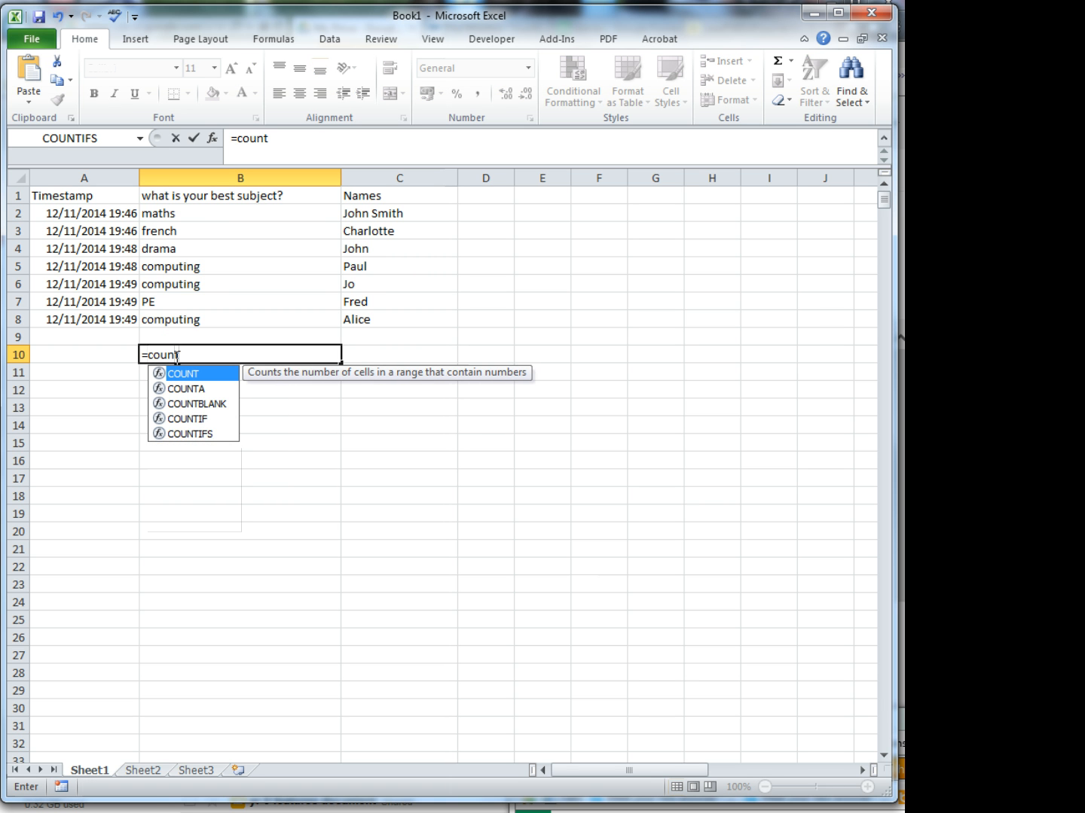
pyautogui.write('if')
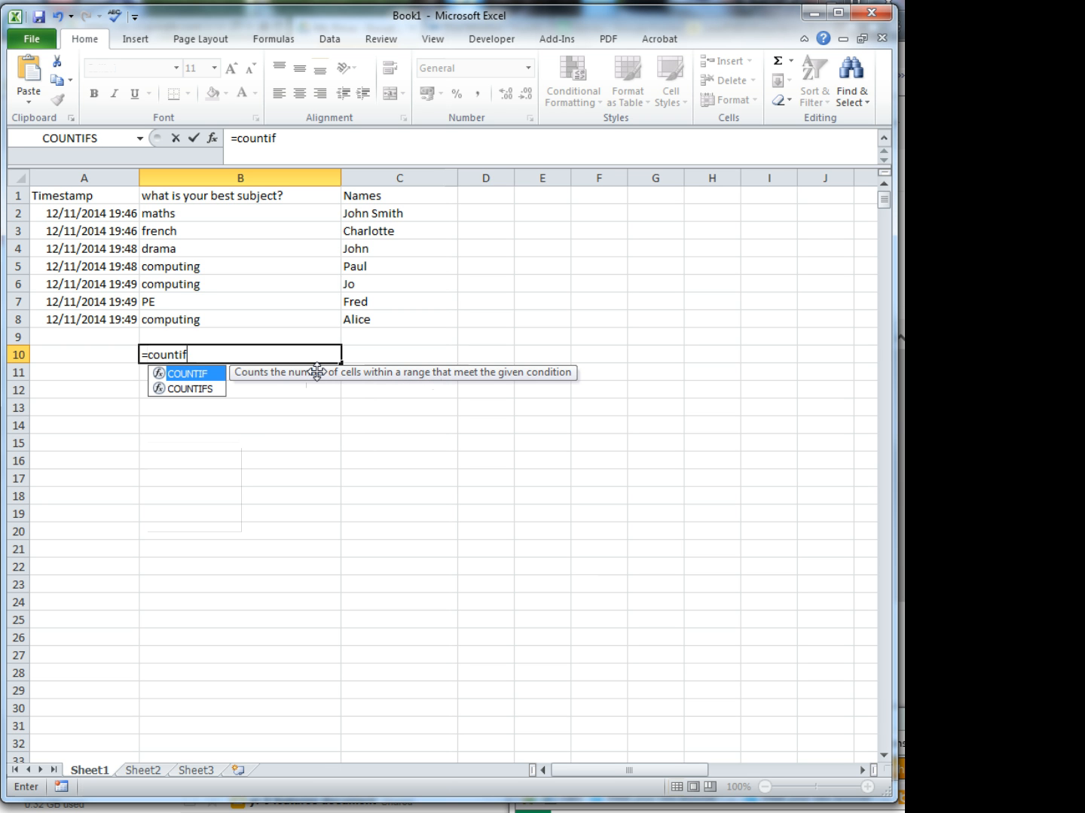
pyautogui.write('(')
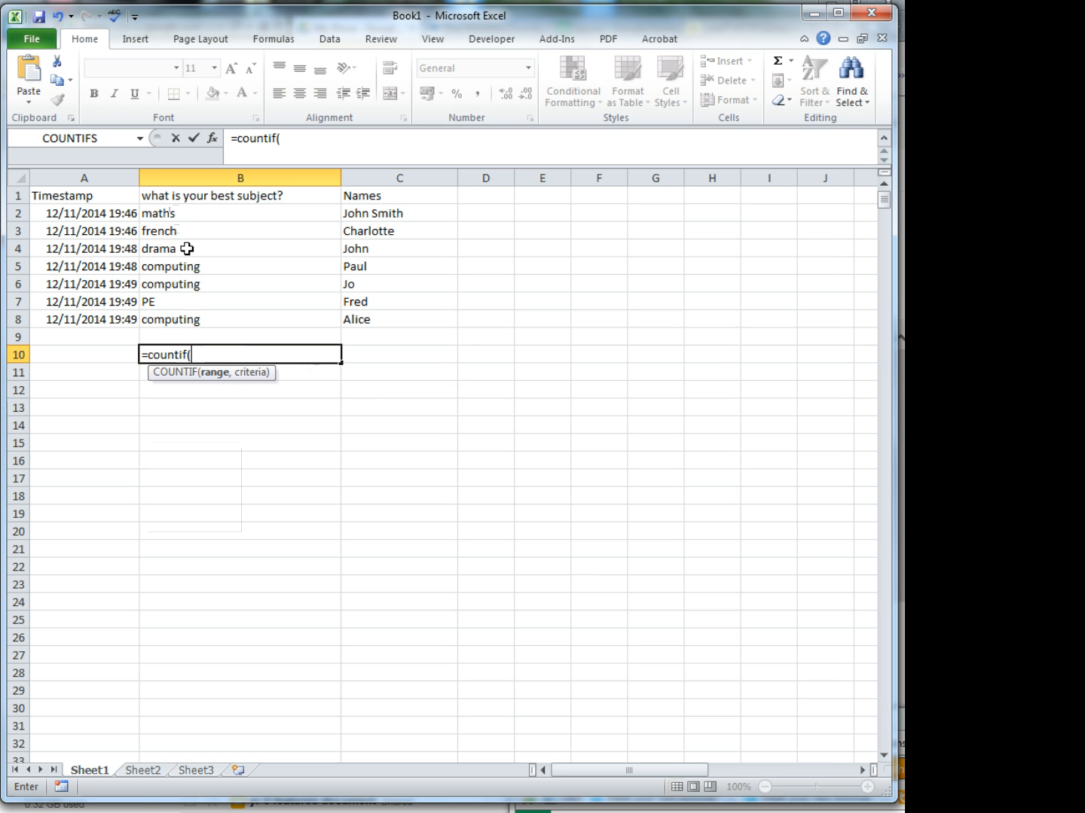
pyautogui.click(197, 218)
pyautogui.moveTo(198, 220); pyautogui.dragTo(204, 314)
pyautogui.write(',')
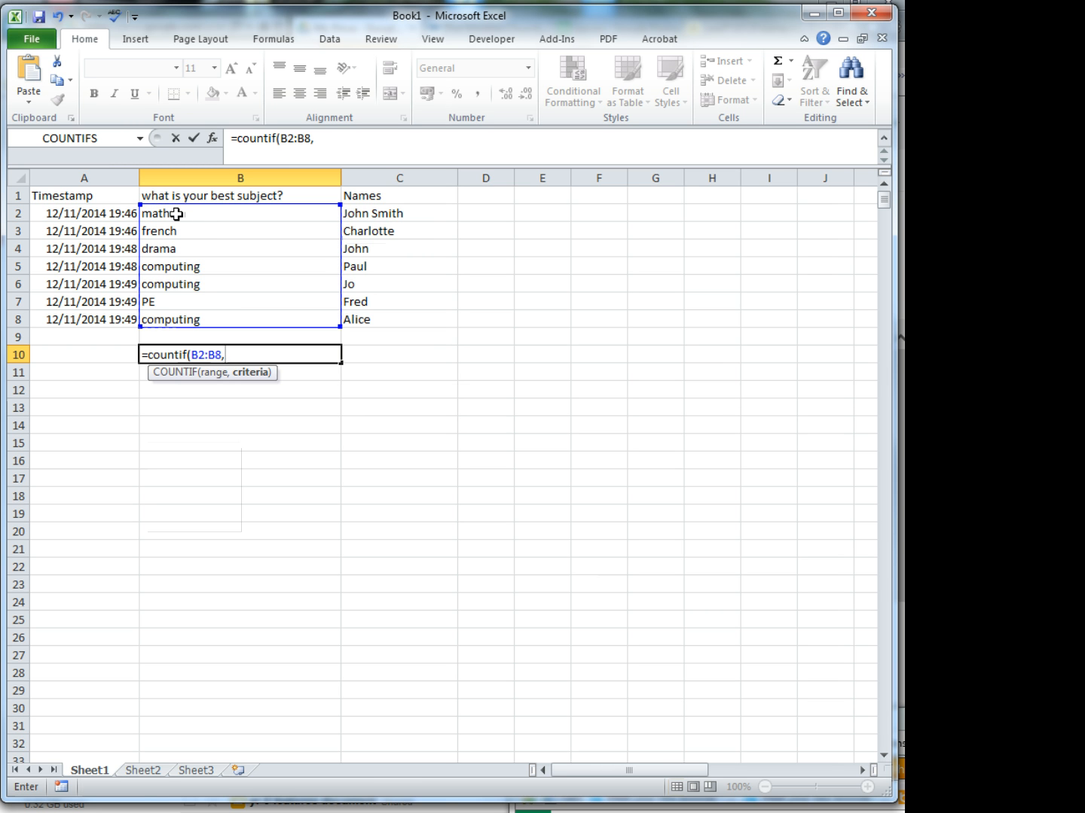
pyautogui.write('"maths"')
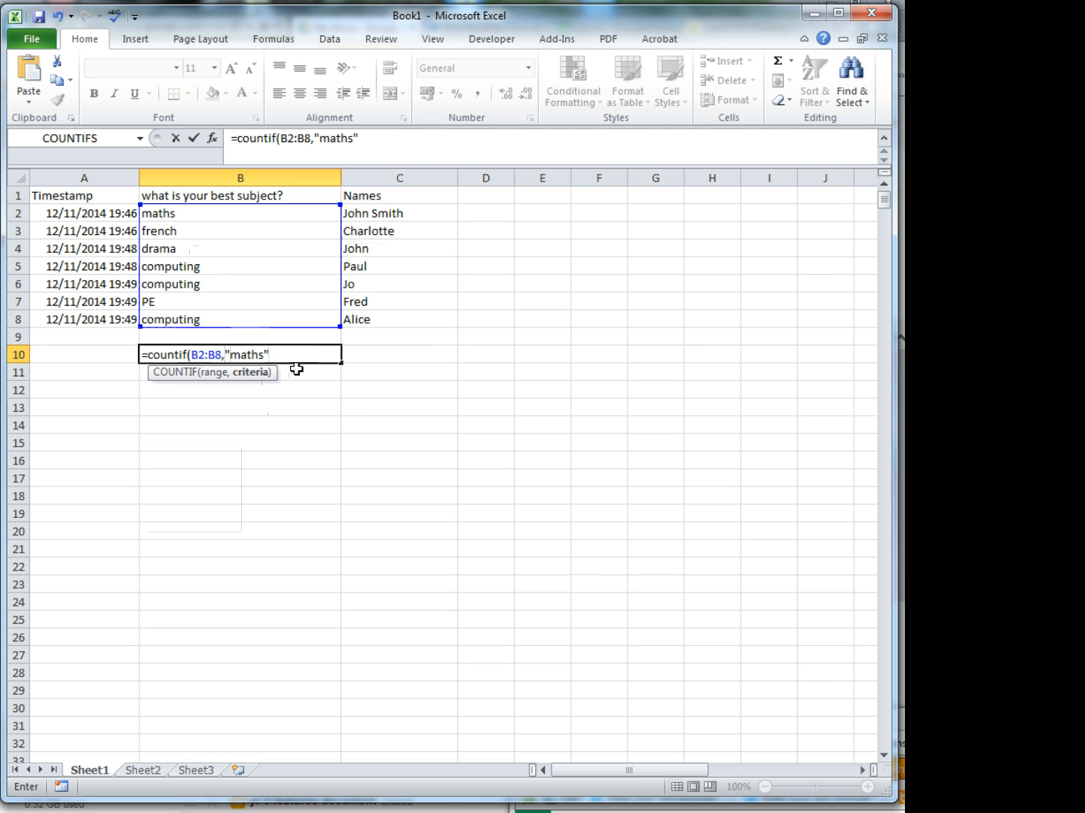
pyautogui.write(')')
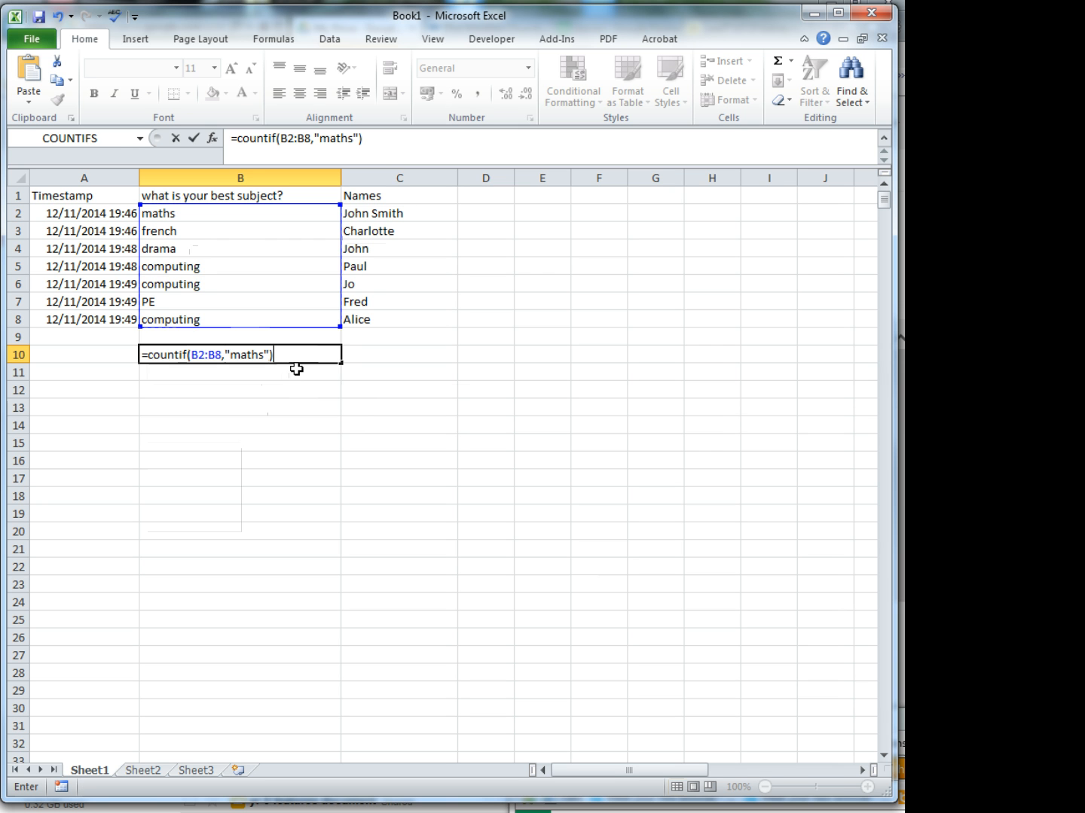
pyautogui.press('Return')
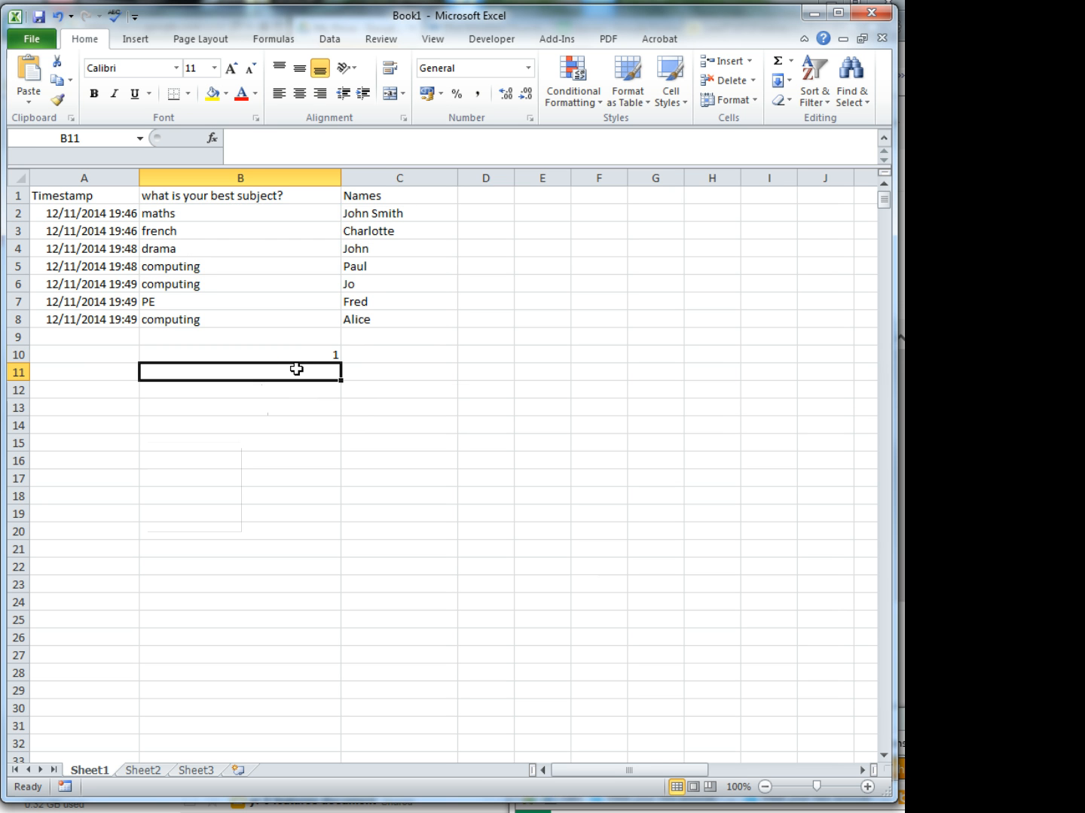
# - Label the result by entering "count maths" in cell A10
pyautogui.click(309, 354)
pyautogui.click(85, 355)
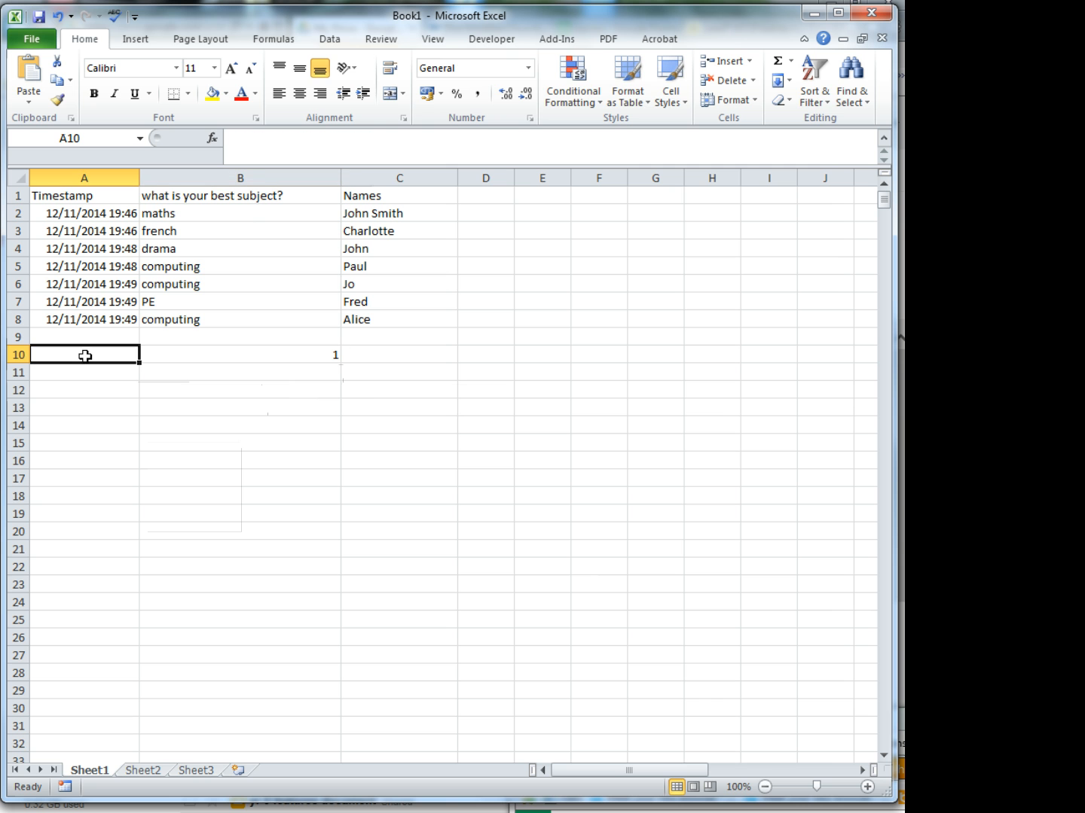
pyautogui.write('coun')
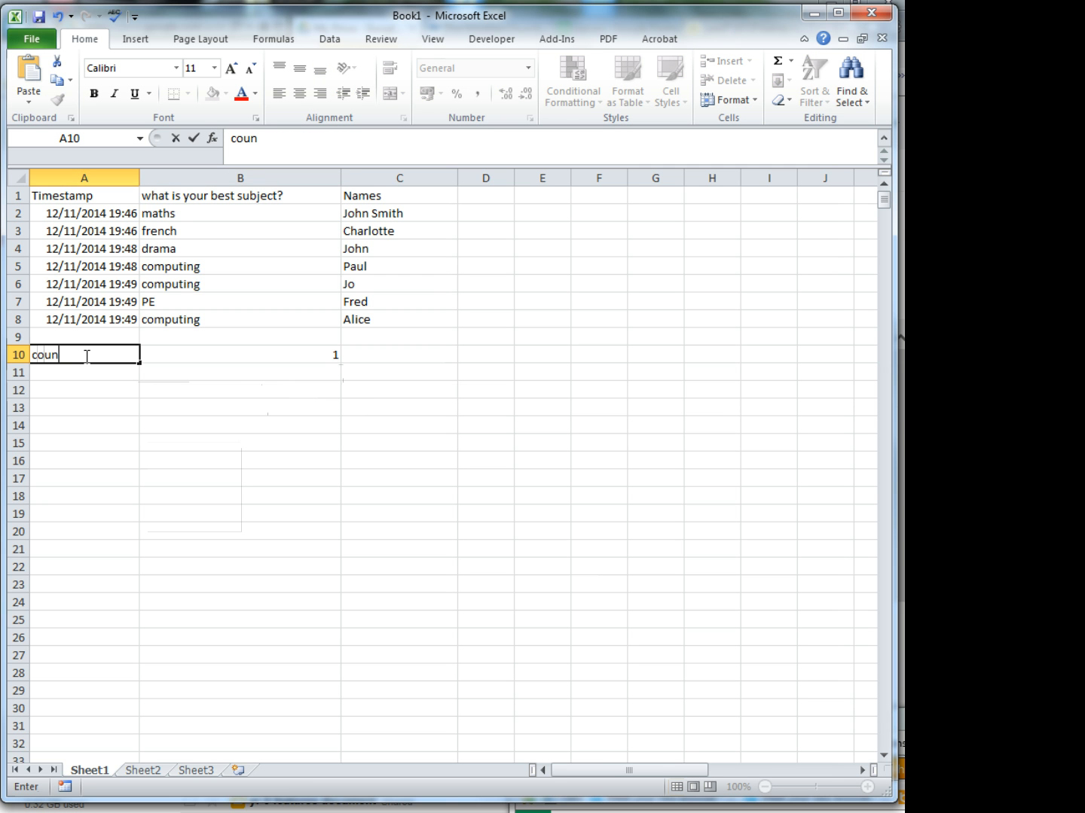
pyautogui.write('t maths')
pyautogui.click(66, 534)
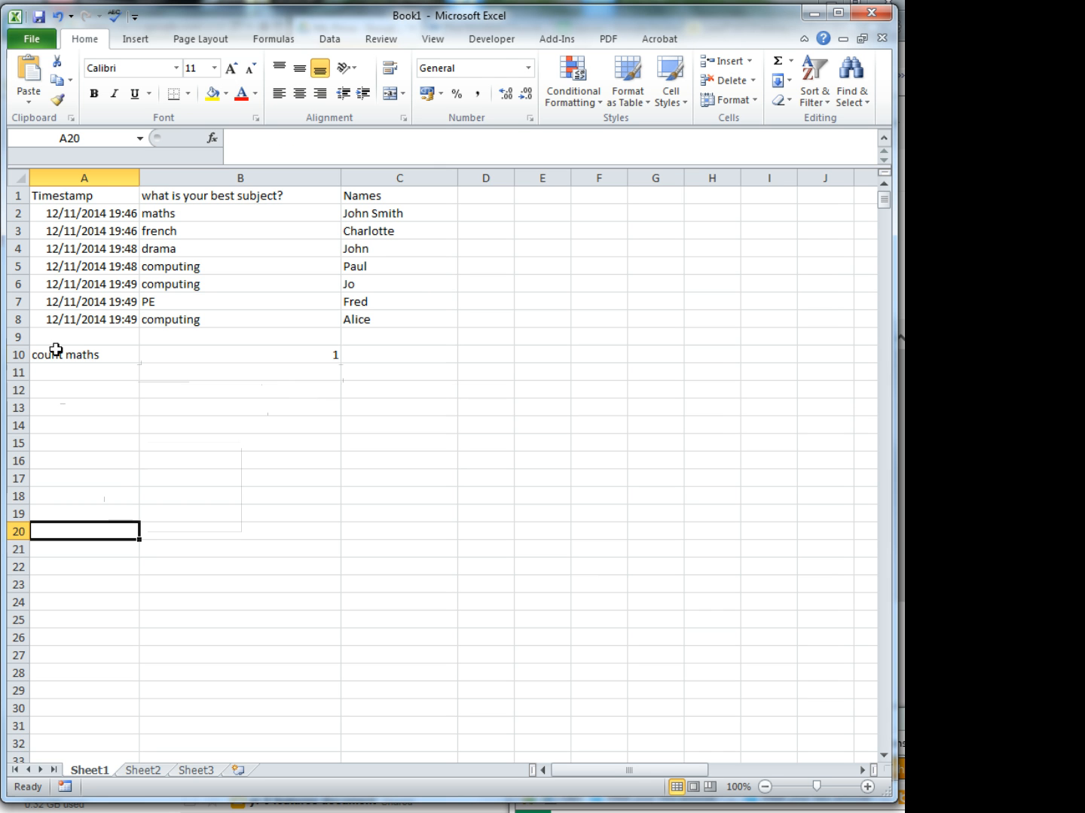
# - Right-align the label in A10 and left-align the count in B10
pyautogui.click(90, 351)
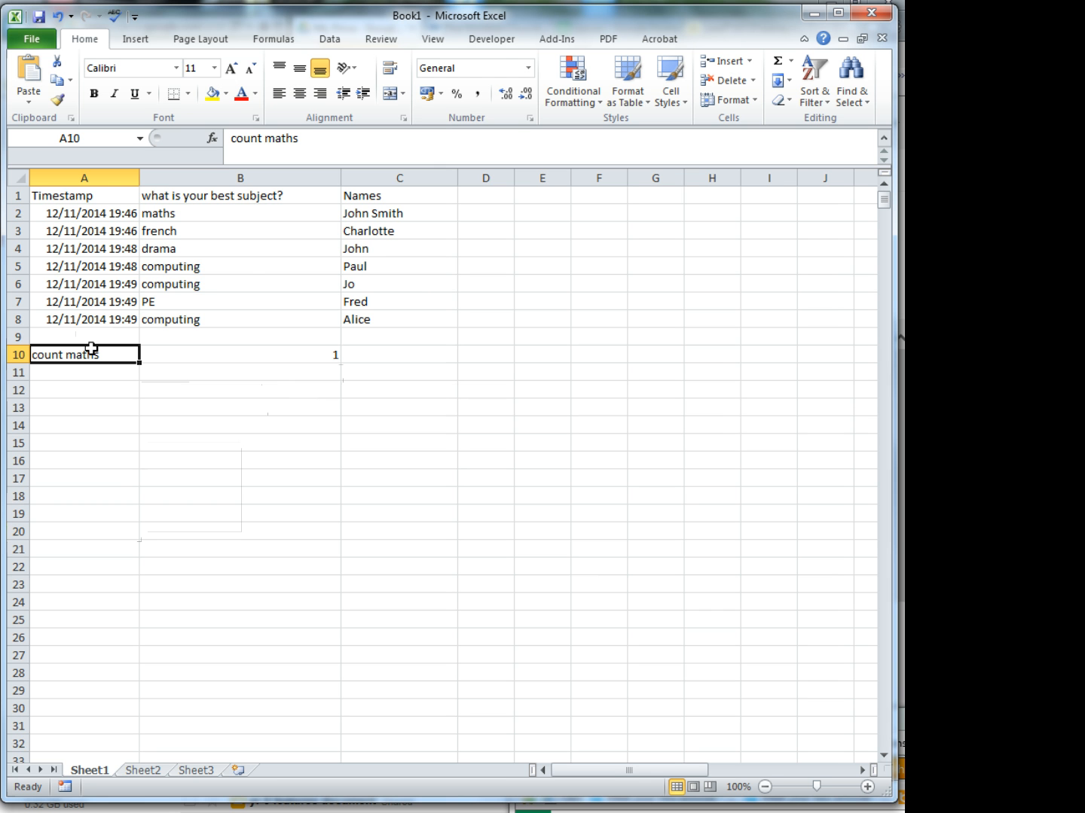
pyautogui.click(320, 93)
pyautogui.click(235, 353)
pyautogui.click(280, 94)
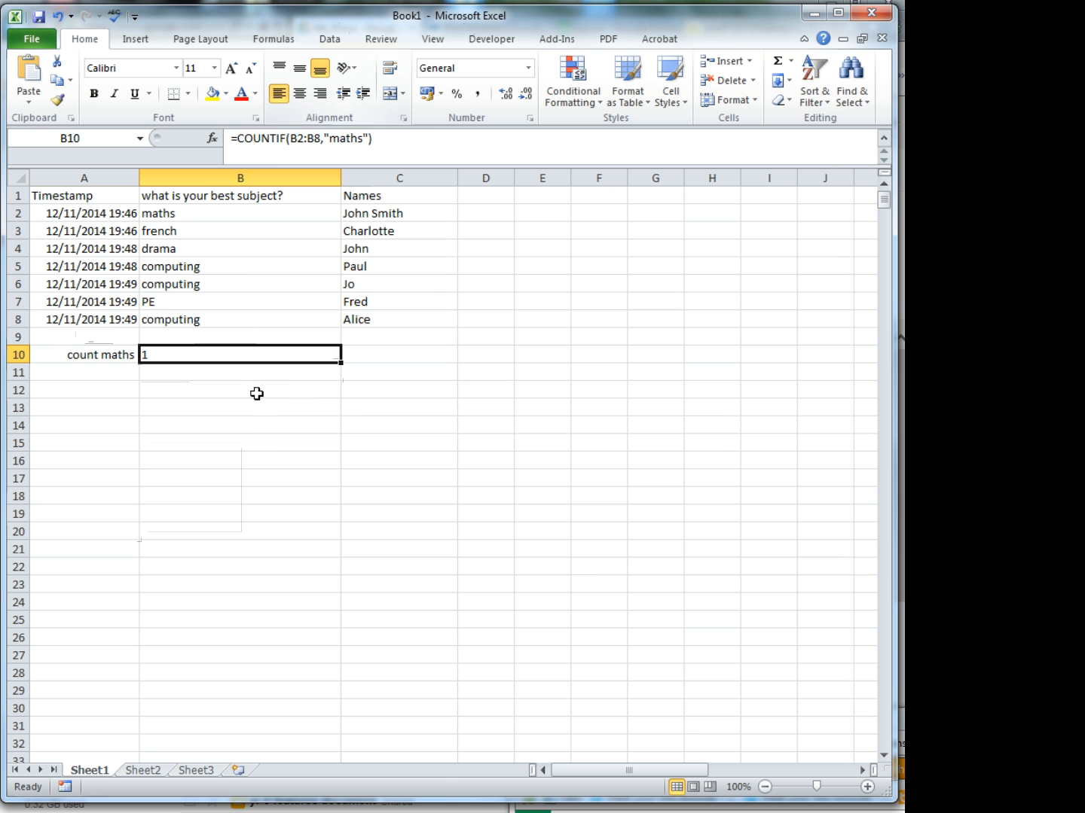
pyautogui.click(242, 425)
# - Change the criterion of the COUNTIF formula in B10 to "math" to test the effect of a non-matching word
pyautogui.click(218, 356)
pyautogui.click(364, 138)
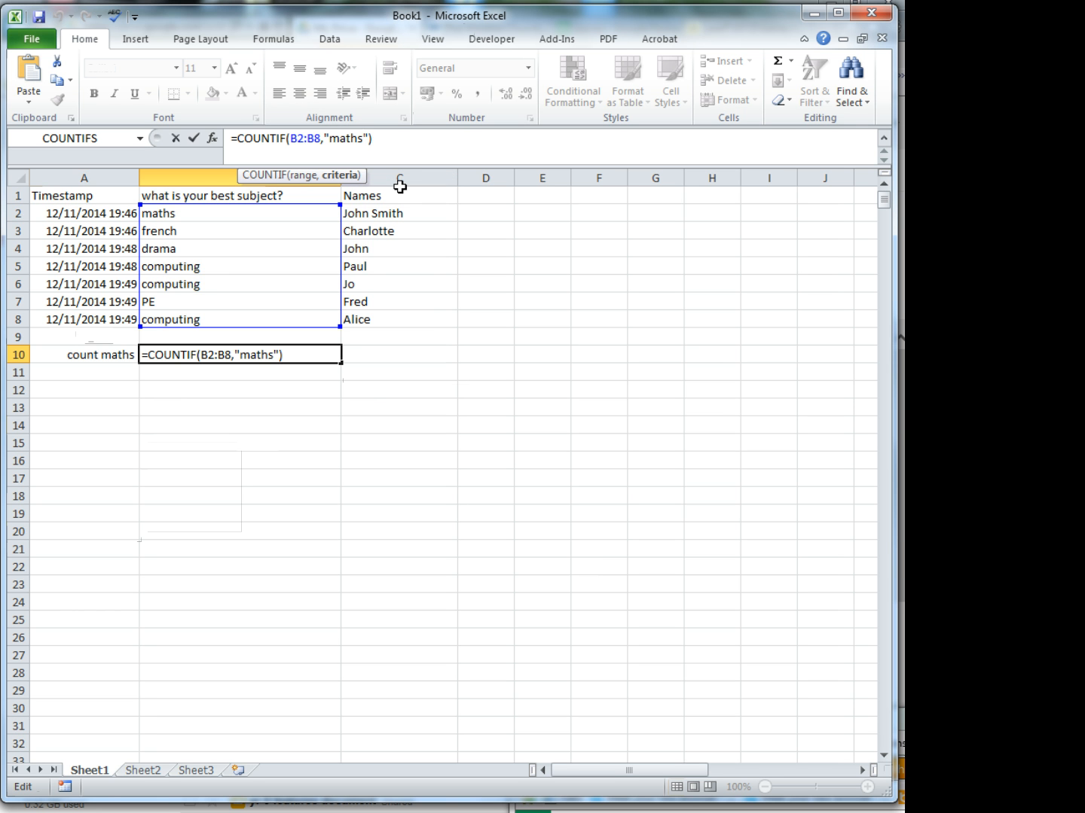
pyautogui.press('BackSpace')
pyautogui.press('Return')
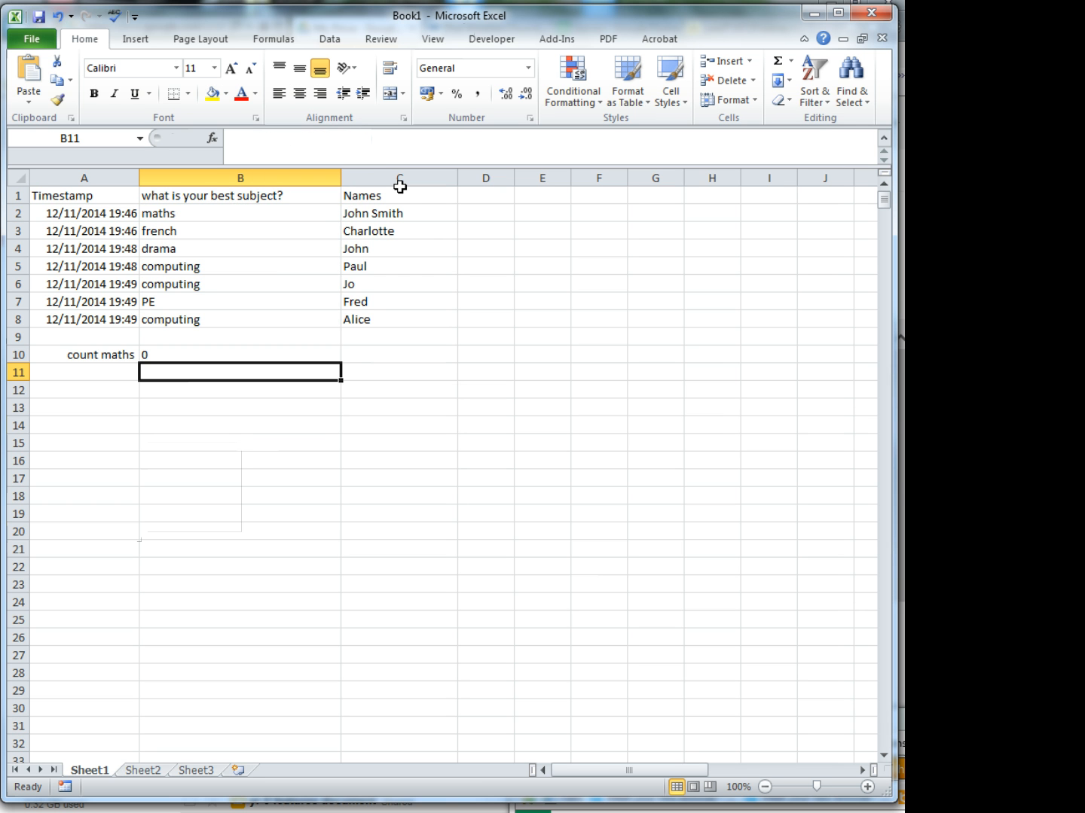
pyautogui.press('Up')
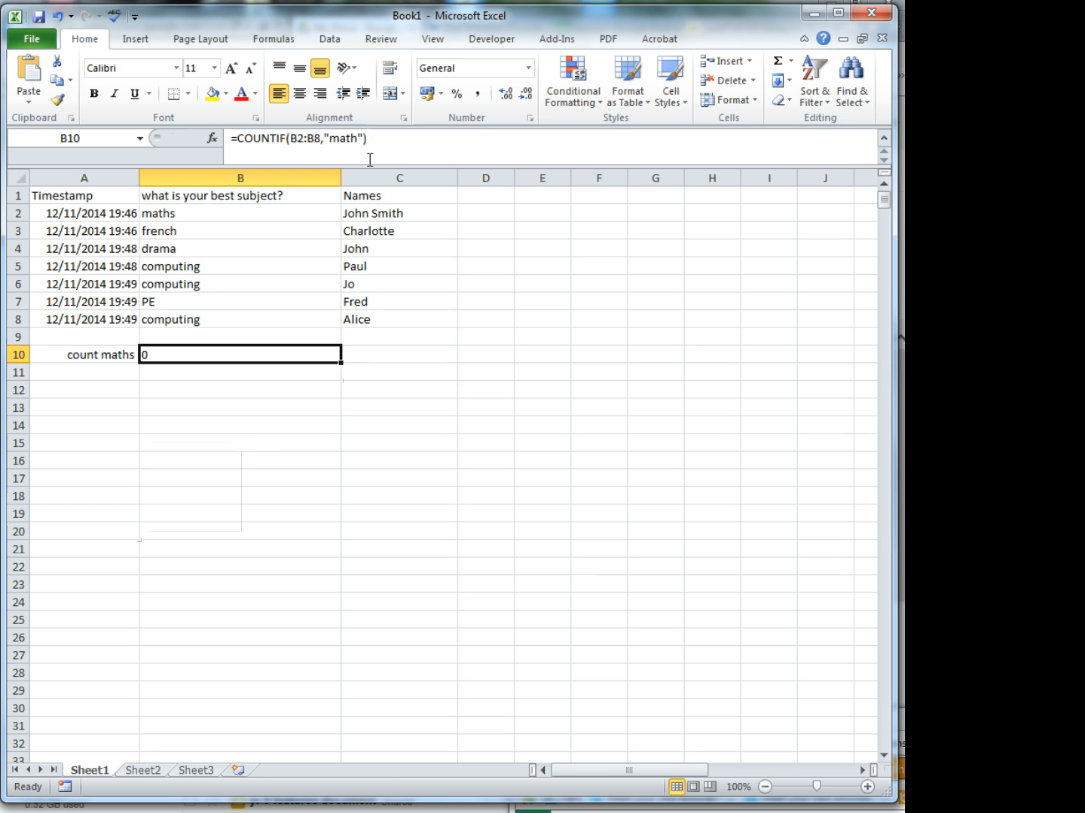
# - Change the criterion of the COUNTIF formula in B10 back to "maths"
pyautogui.click(362, 138)
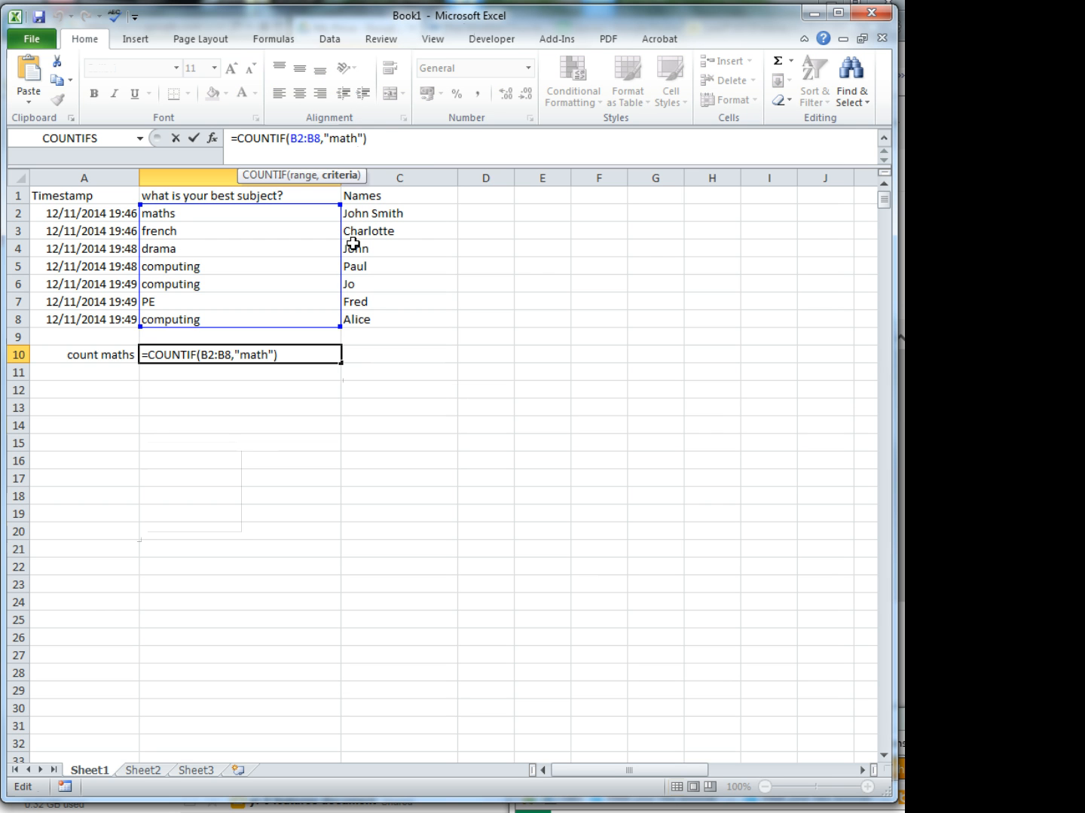
pyautogui.write('s')
pyautogui.press('Return')
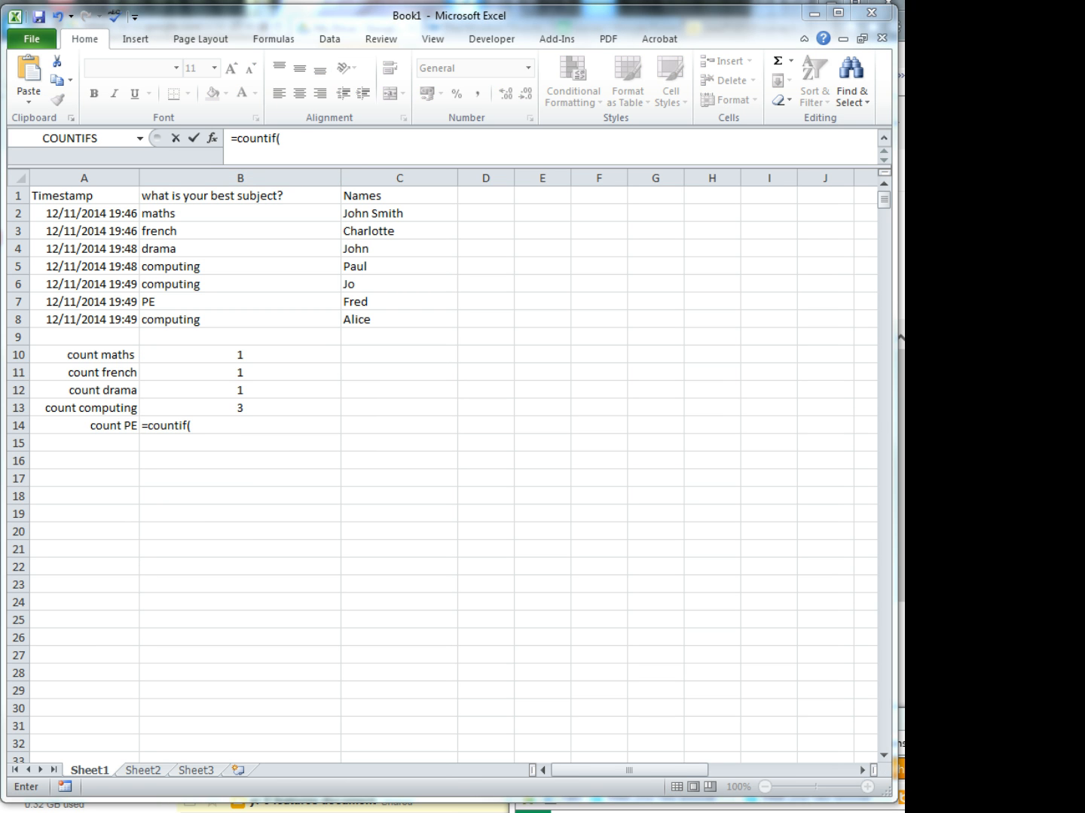
# - Complete the COUNTIF formula in B14 with the range B2:B8 and the criterion "PE"
pyautogui.click(207, 423)
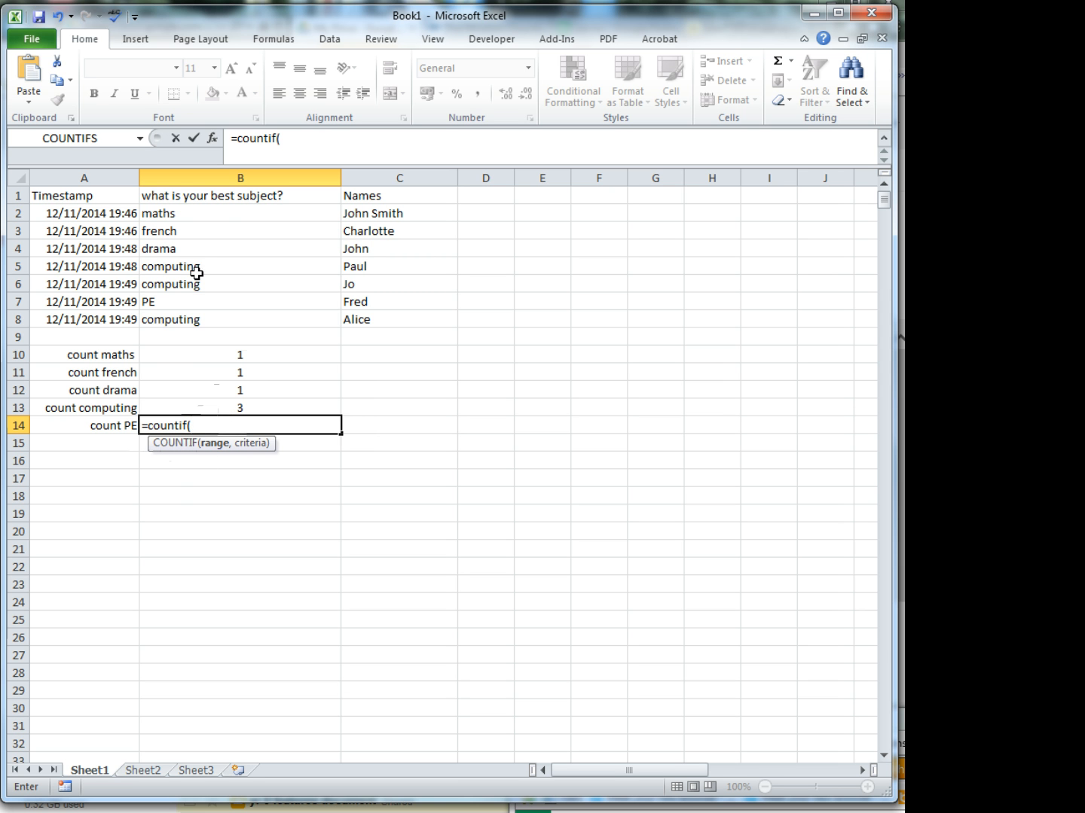
pyautogui.moveTo(211, 216); pyautogui.dragTo(213, 321)
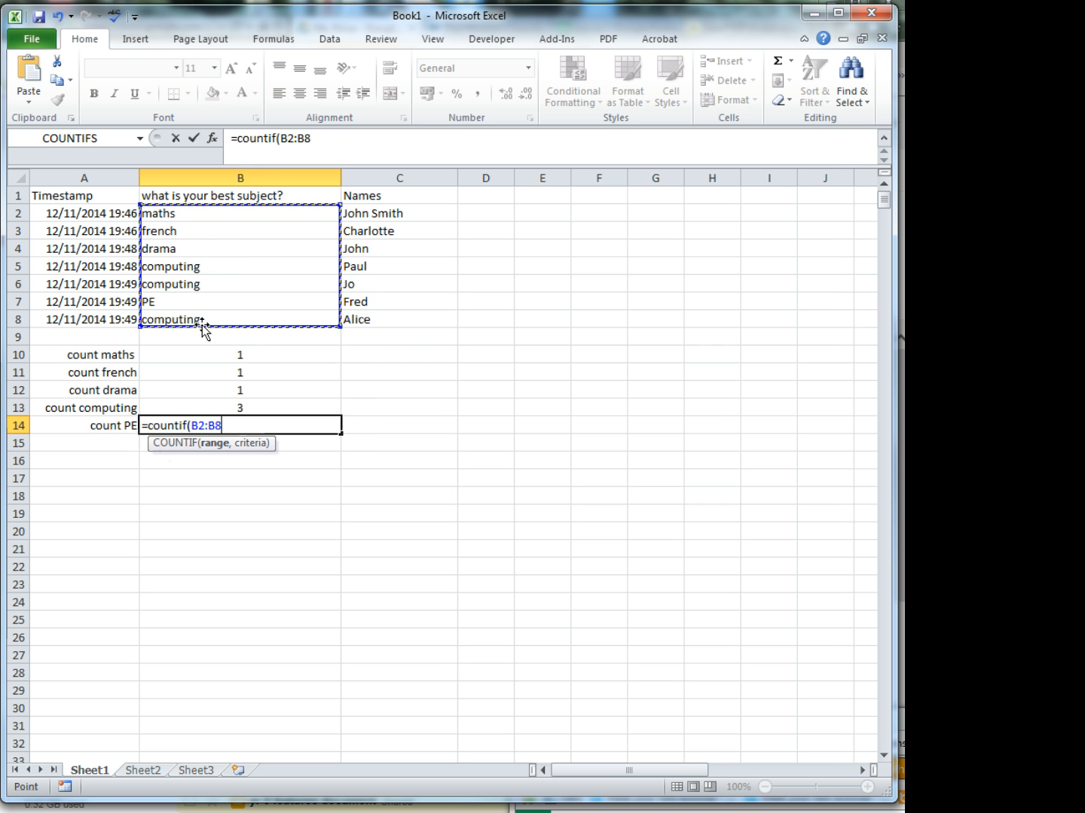
pyautogui.write(',')
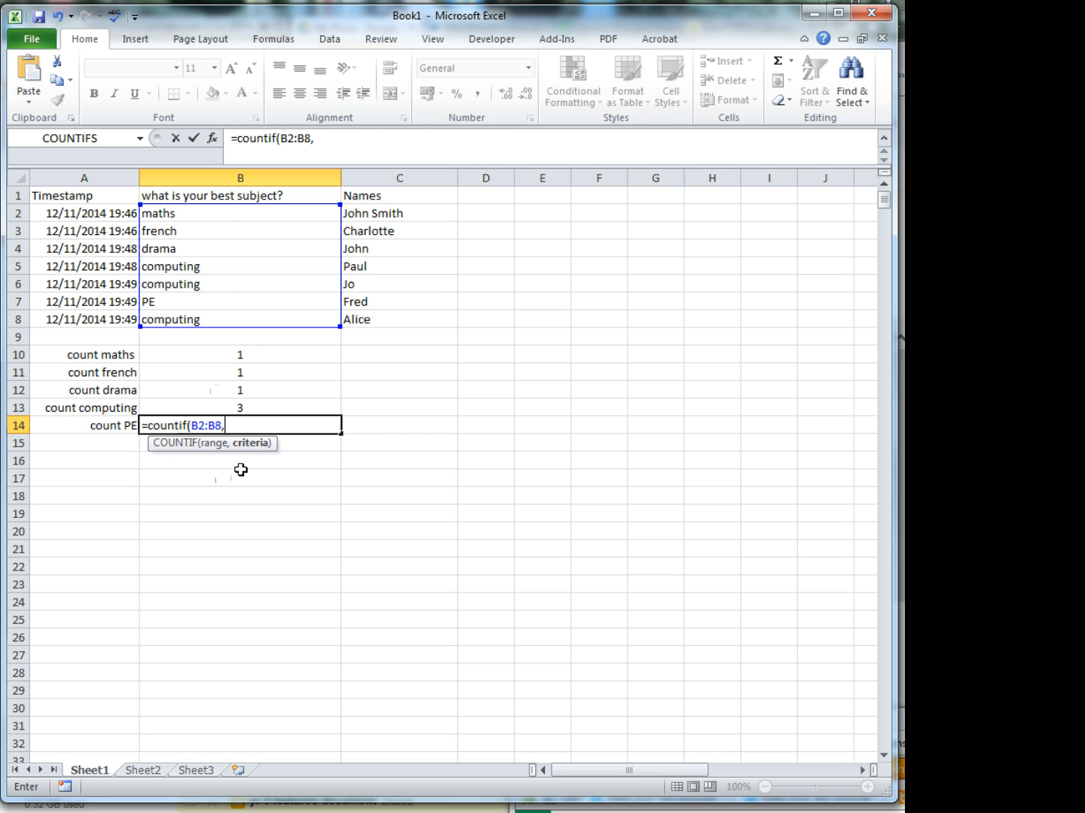
pyautogui.write('"PE')
pyautogui.write('")')
pyautogui.press('Return')
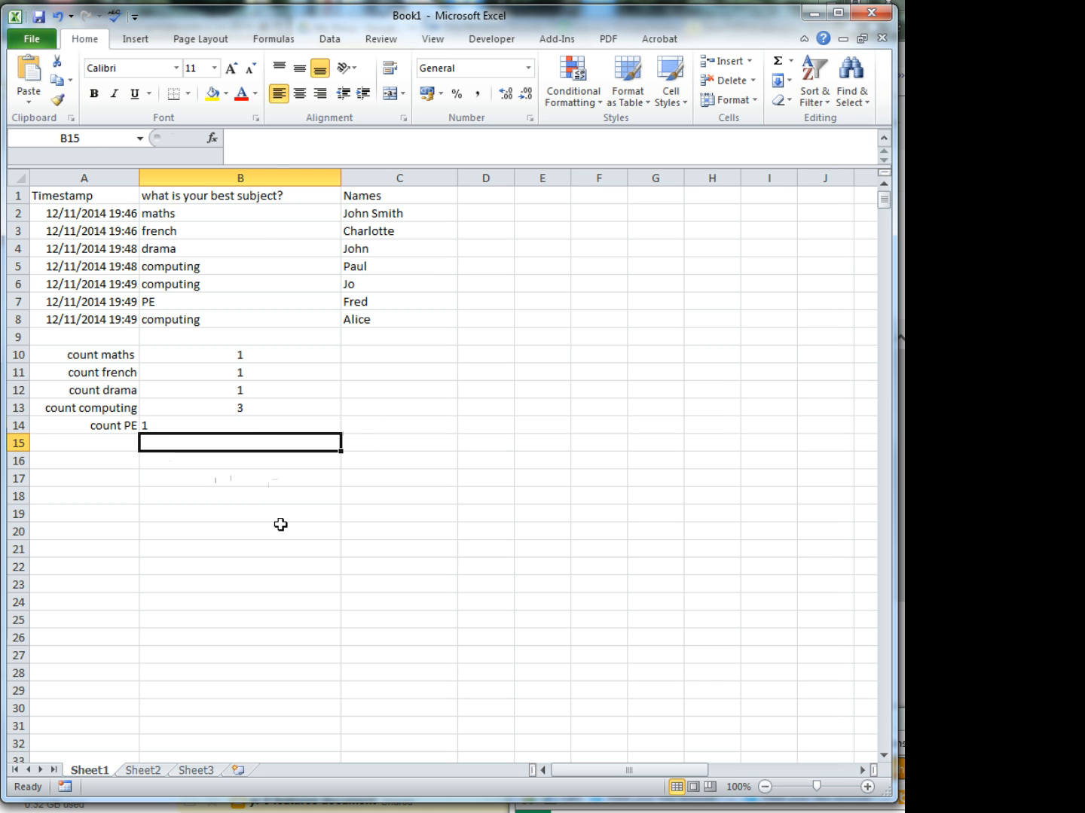
# - Centre the PE count in cell B14
pyautogui.click(250, 420)
pyautogui.click(300, 94)
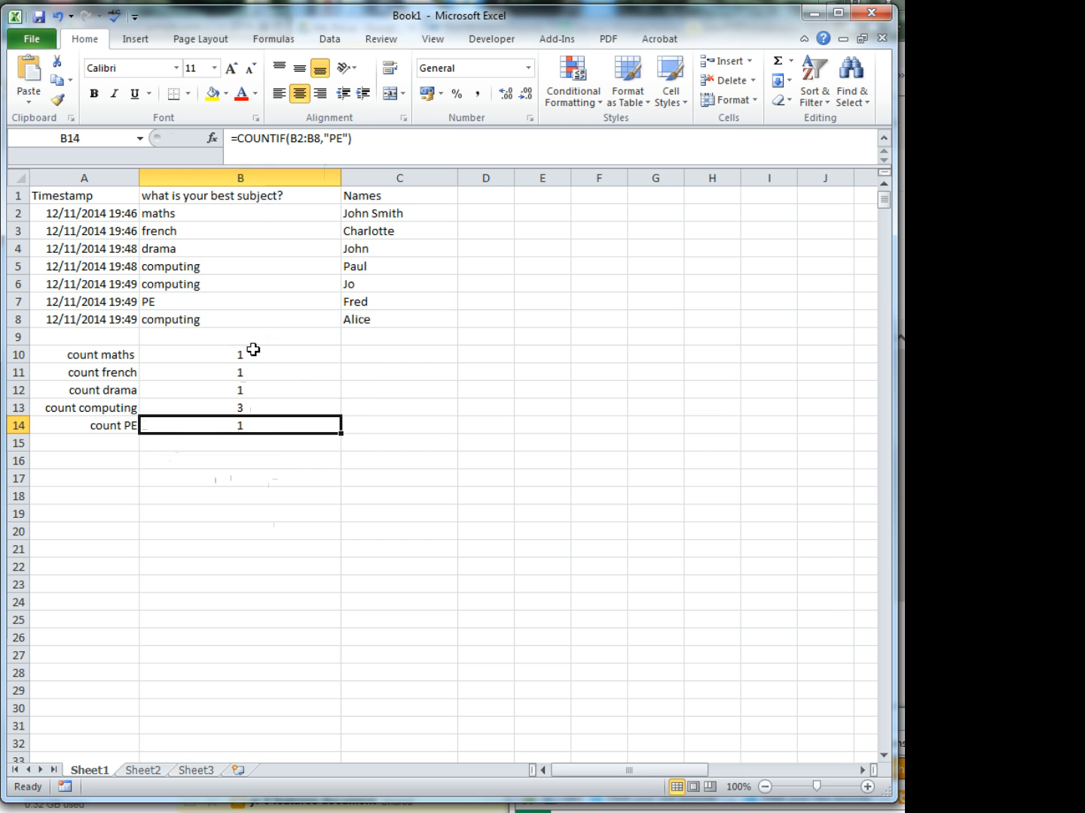
# - Review the COUNTIF formulas in cells B10 to B14 one by one, comparing the criterion used for each subject
pyautogui.click(253, 349)
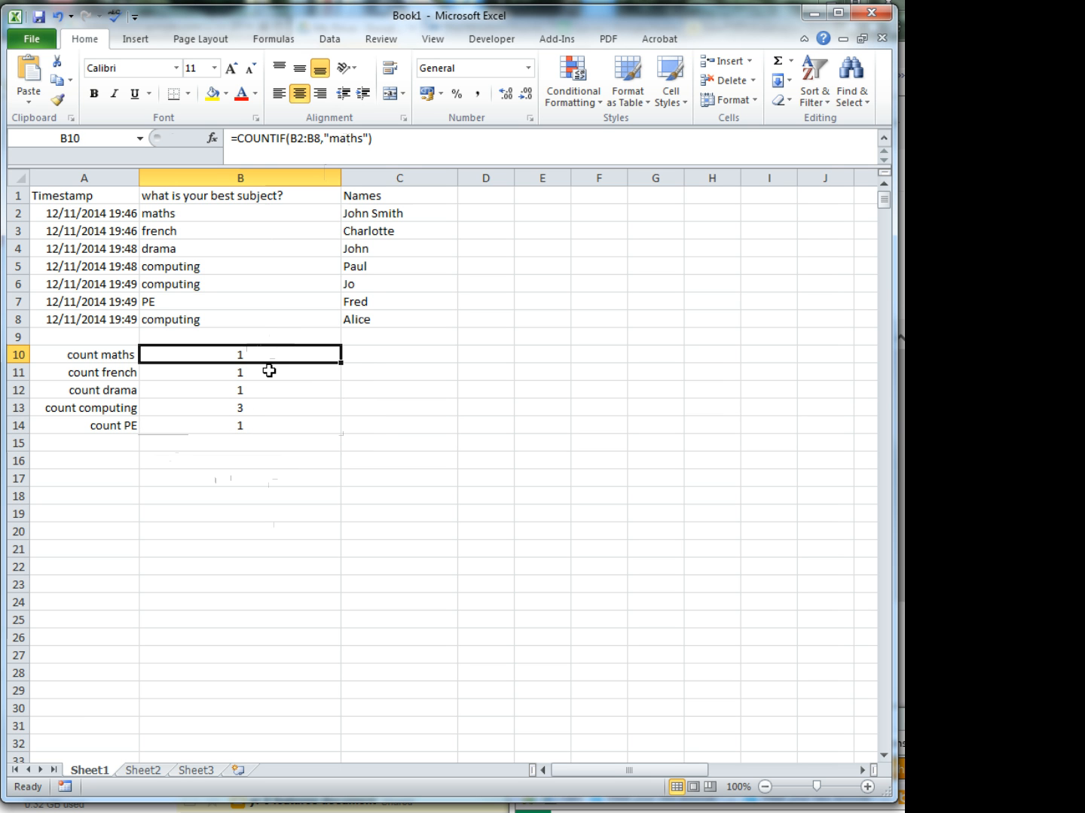
pyautogui.click(267, 371)
pyautogui.click(268, 393)
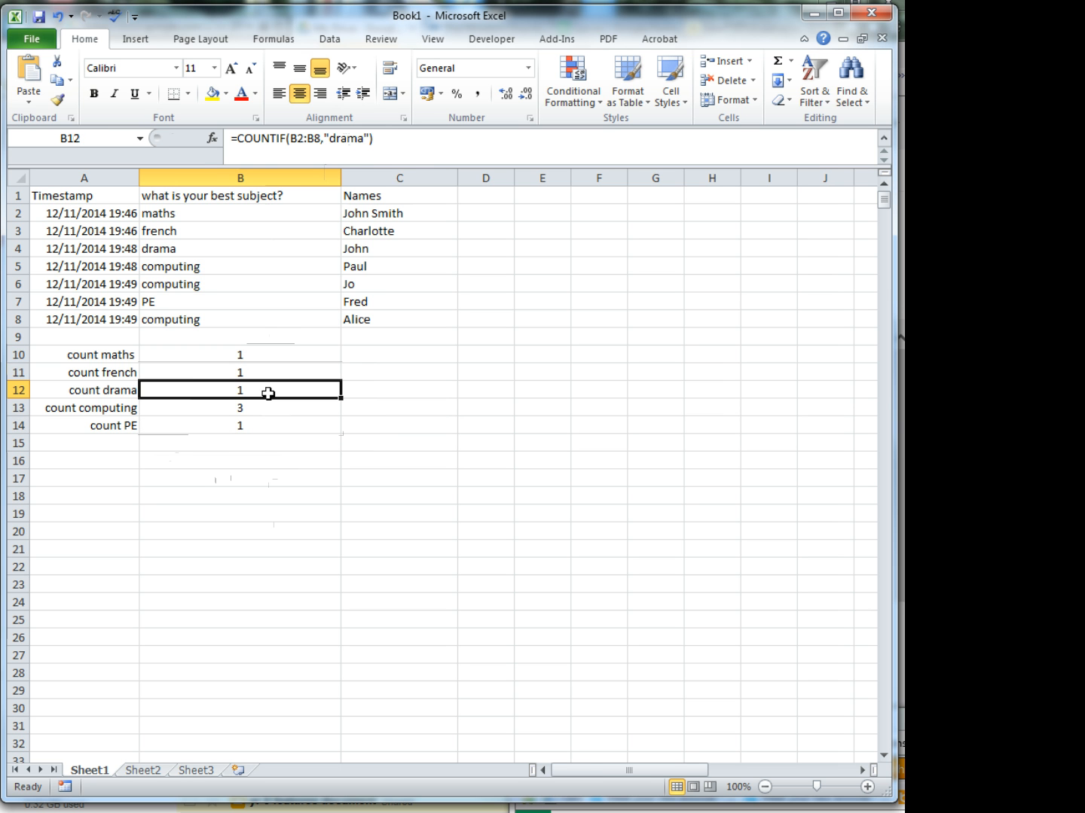
pyautogui.click(269, 407)
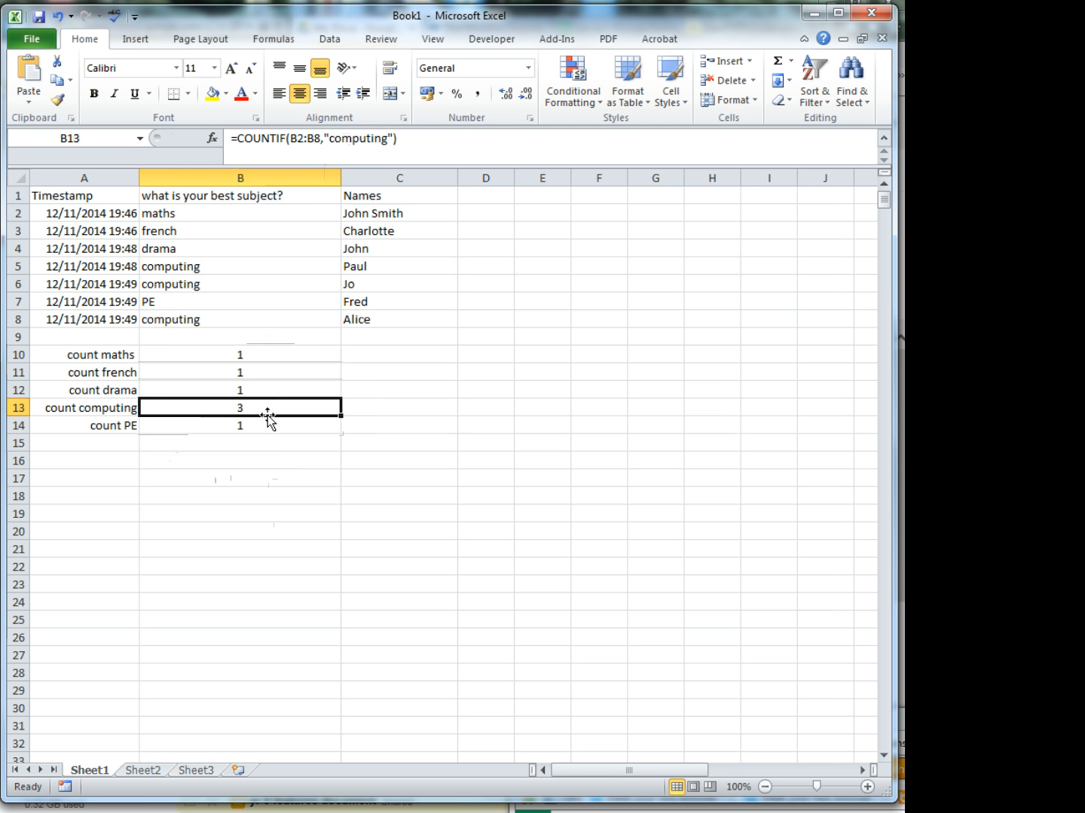
pyautogui.click(260, 429)
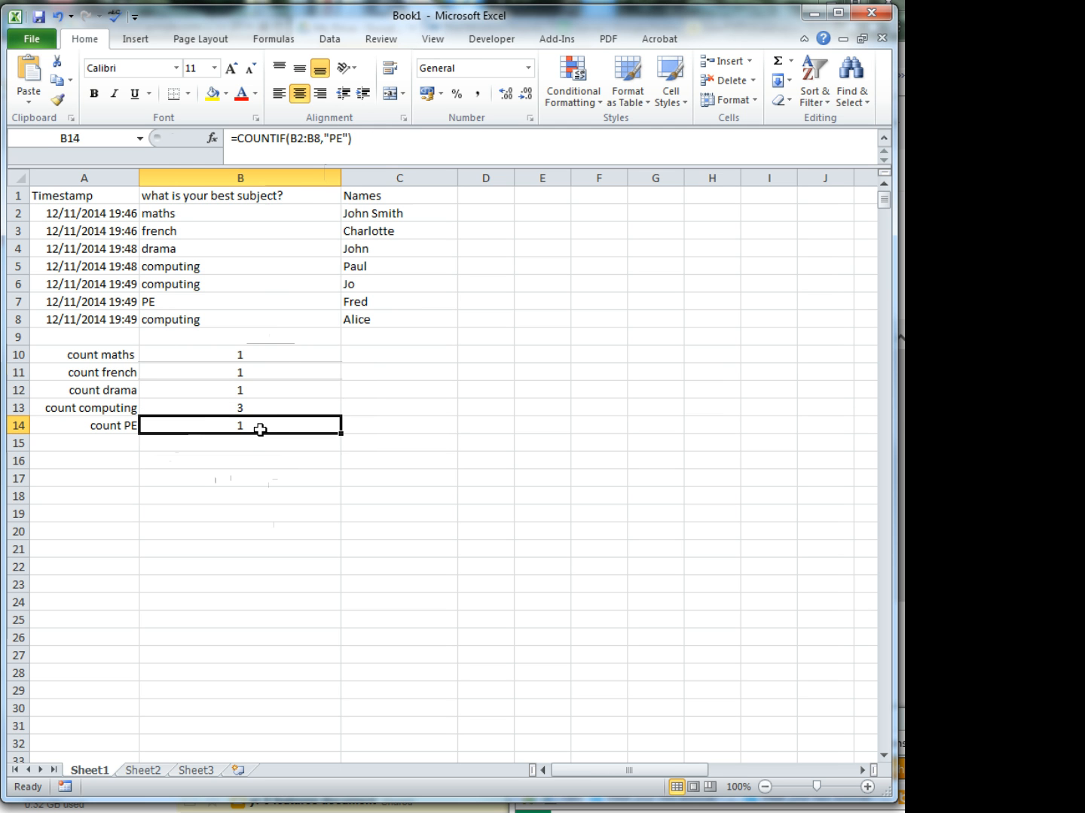